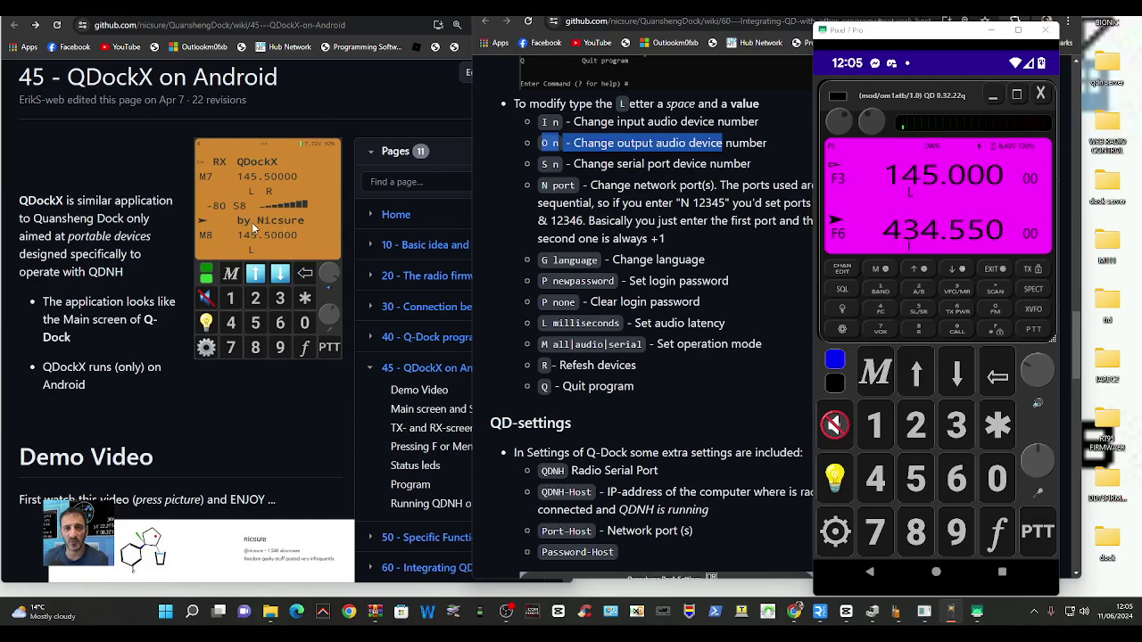
- Review the QDockX on Android wiki page from the introduction and demo video to the main screen and setting section
scroll(259, 281, "down", 2)
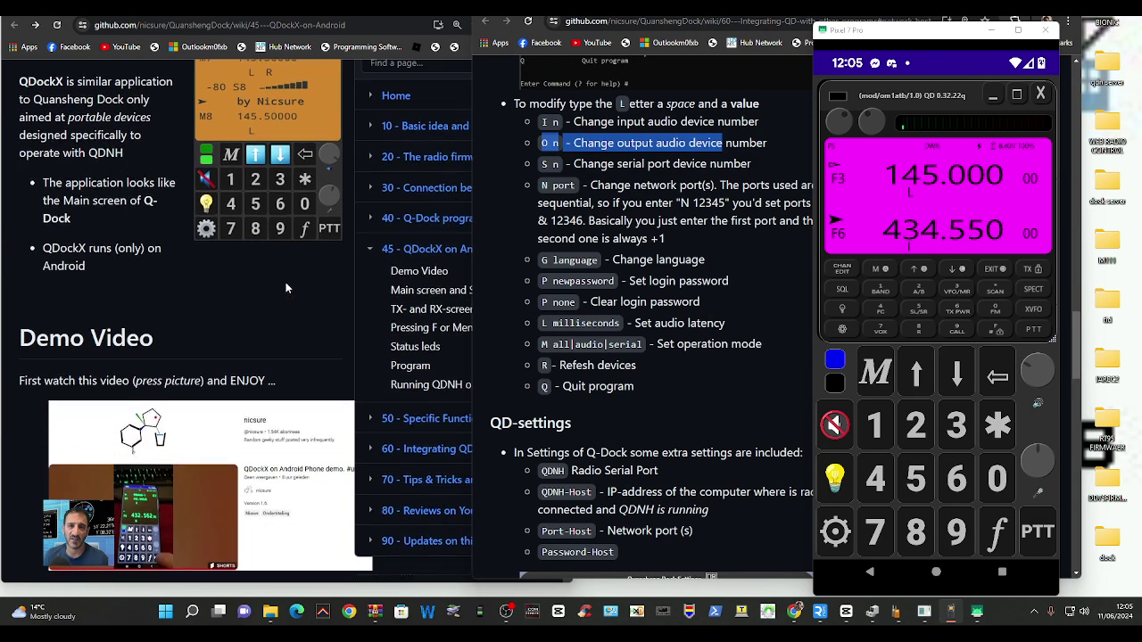
scroll(281, 284, "up", 2)
scroll(286, 284, "down", 4)
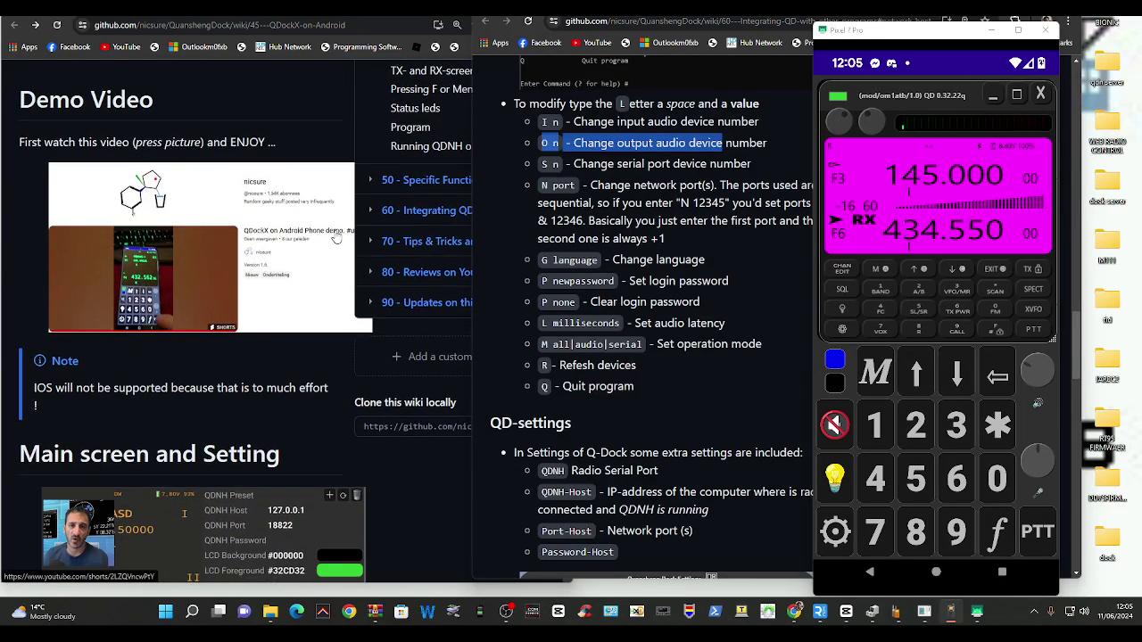
scroll(362, 229, "down", 3)
scroll(367, 225, "down", 3)
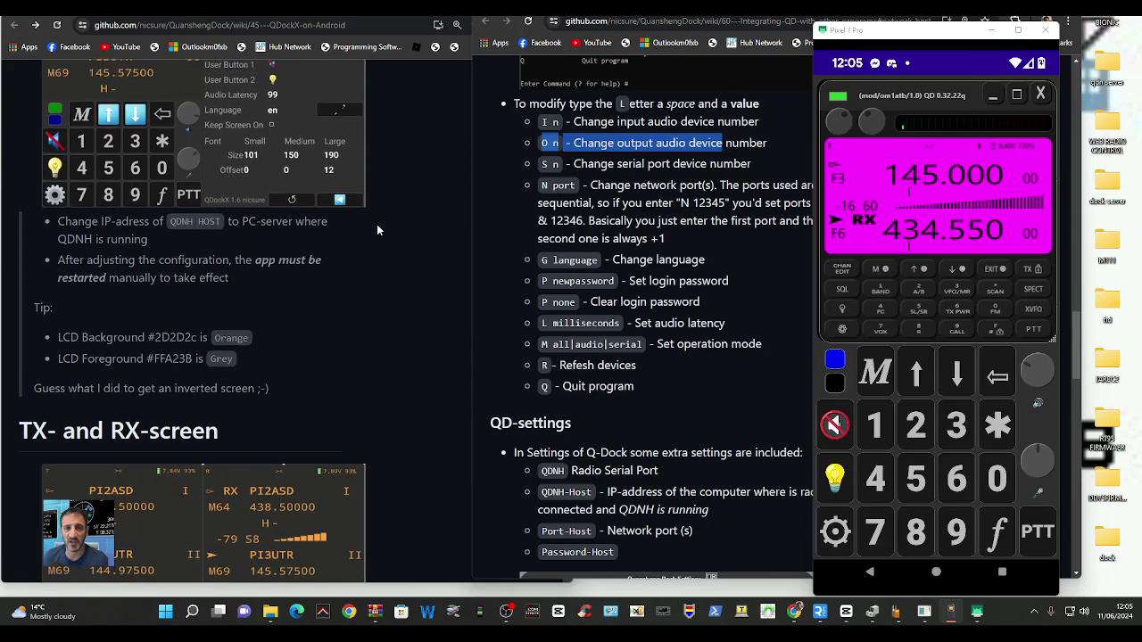
scroll(377, 225, "up", 2)
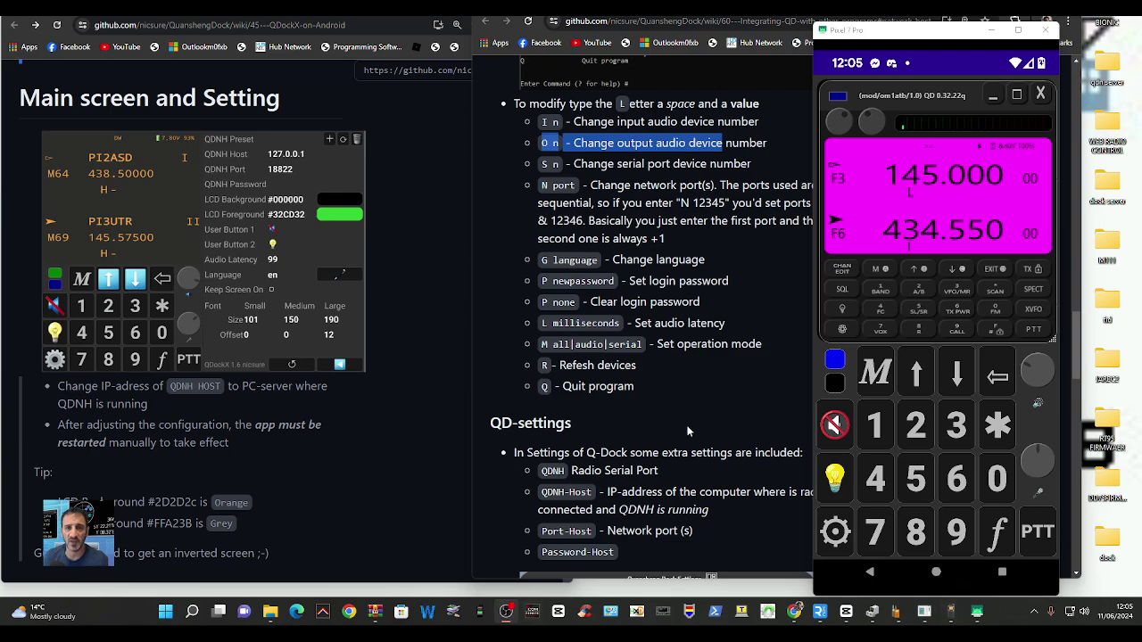
- Read the Integrating QD wiki page from the Network Host introduction through compiling and QDNH configuration to the QD-settings section
scroll(687, 432, "up", 15)
scroll(638, 219, "up", 3)
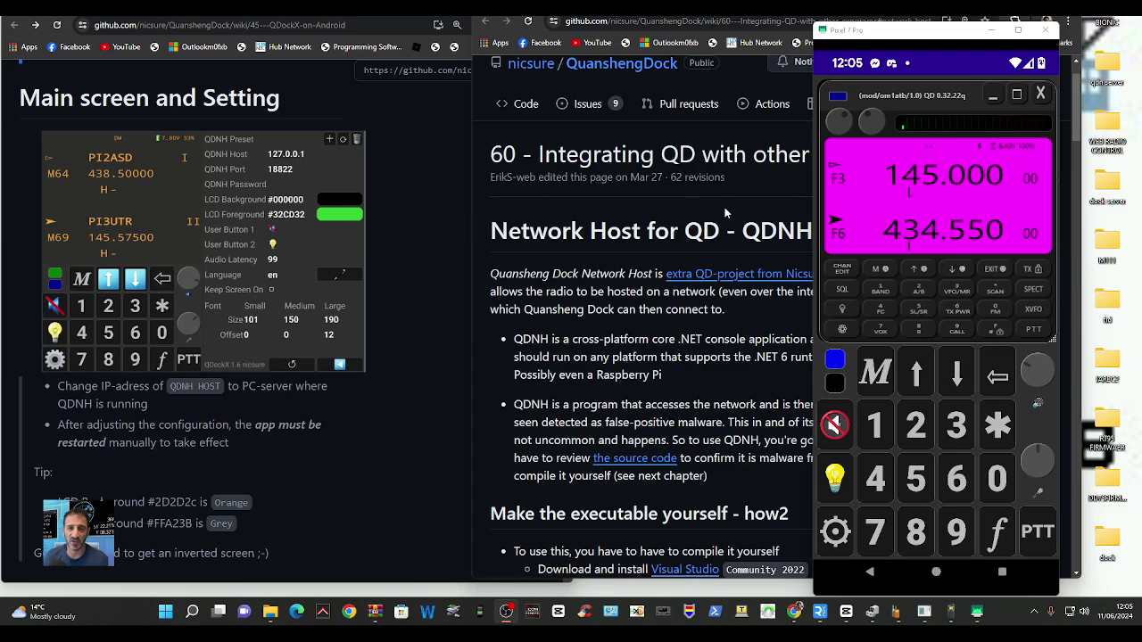
scroll(730, 197, "down", 3)
scroll(730, 196, "down", 2)
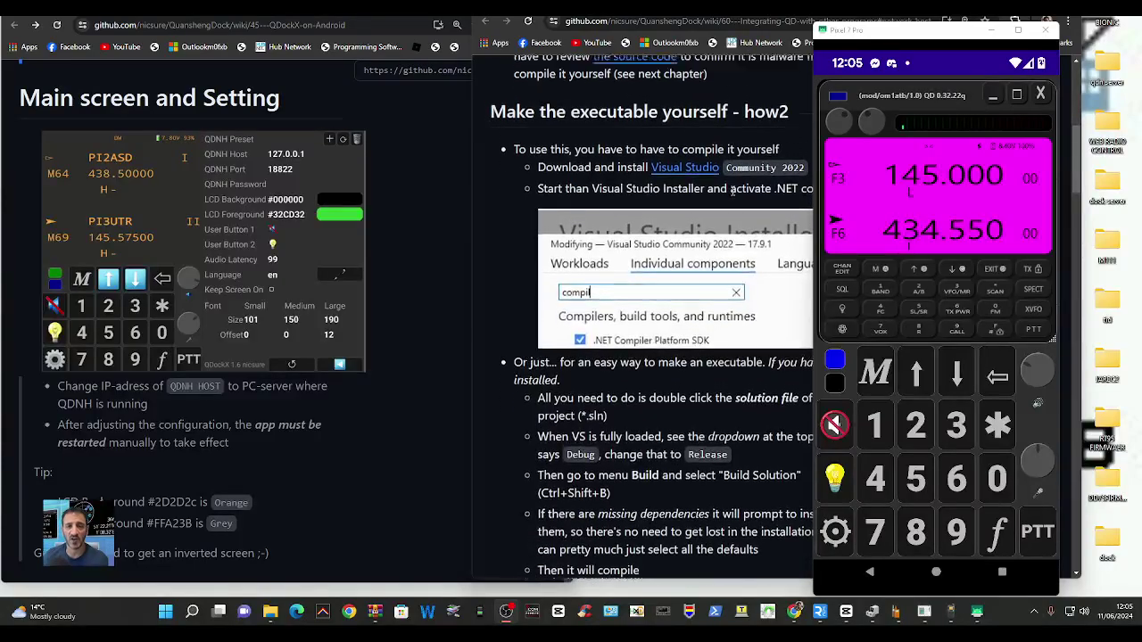
scroll(731, 194, "up", 2)
scroll(732, 191, "down", 2)
scroll(732, 191, "down", 8)
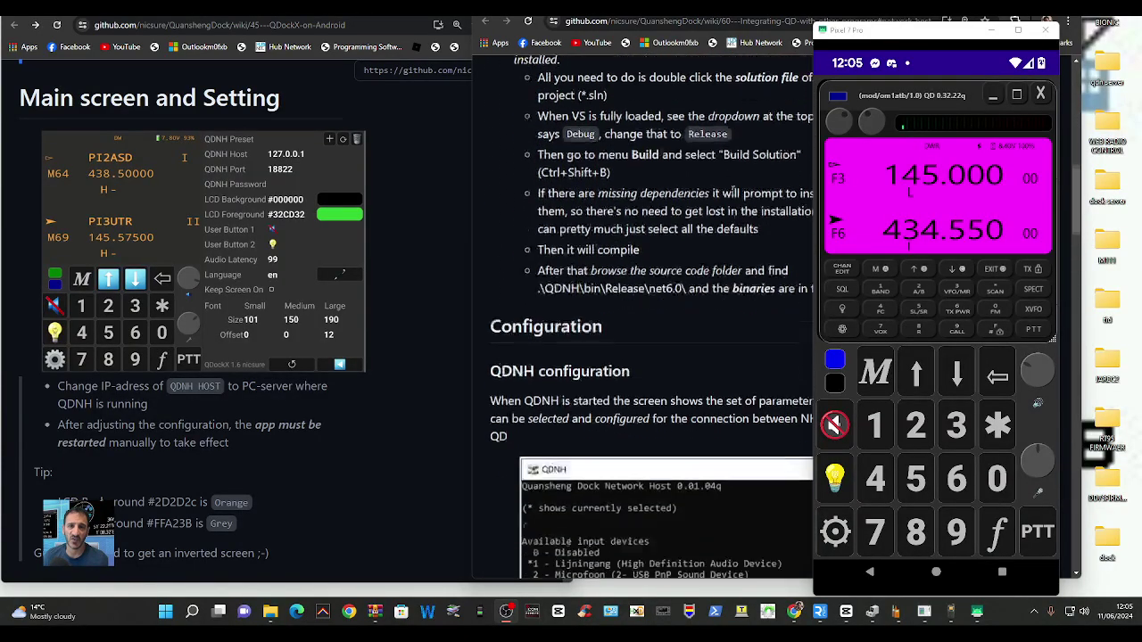
scroll(731, 189, "down", 1)
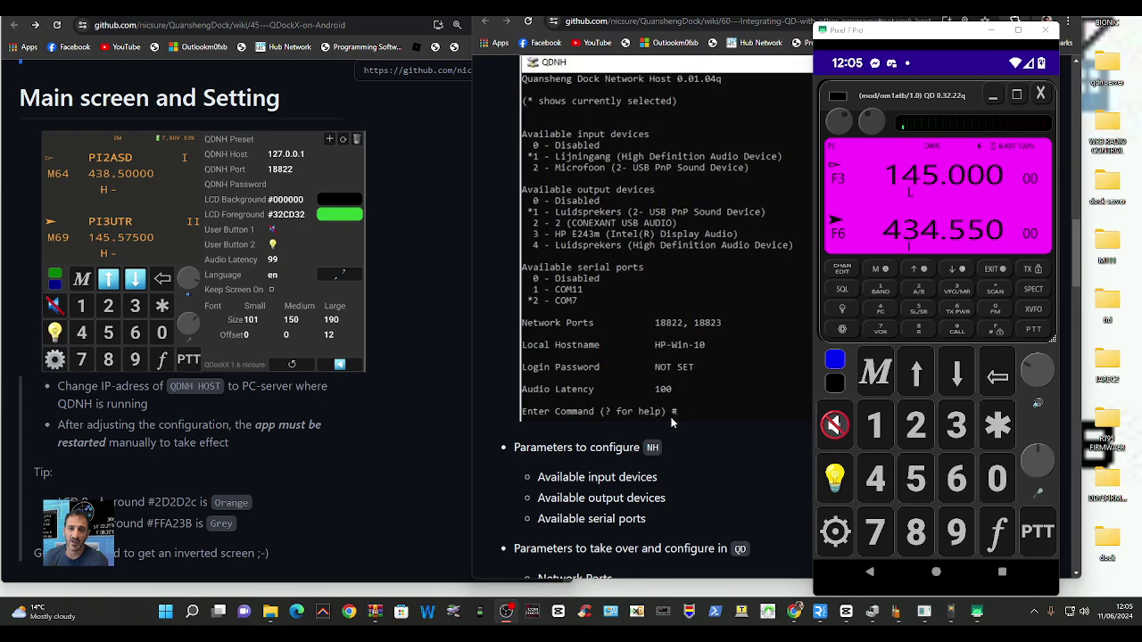
scroll(705, 357, "down", 2)
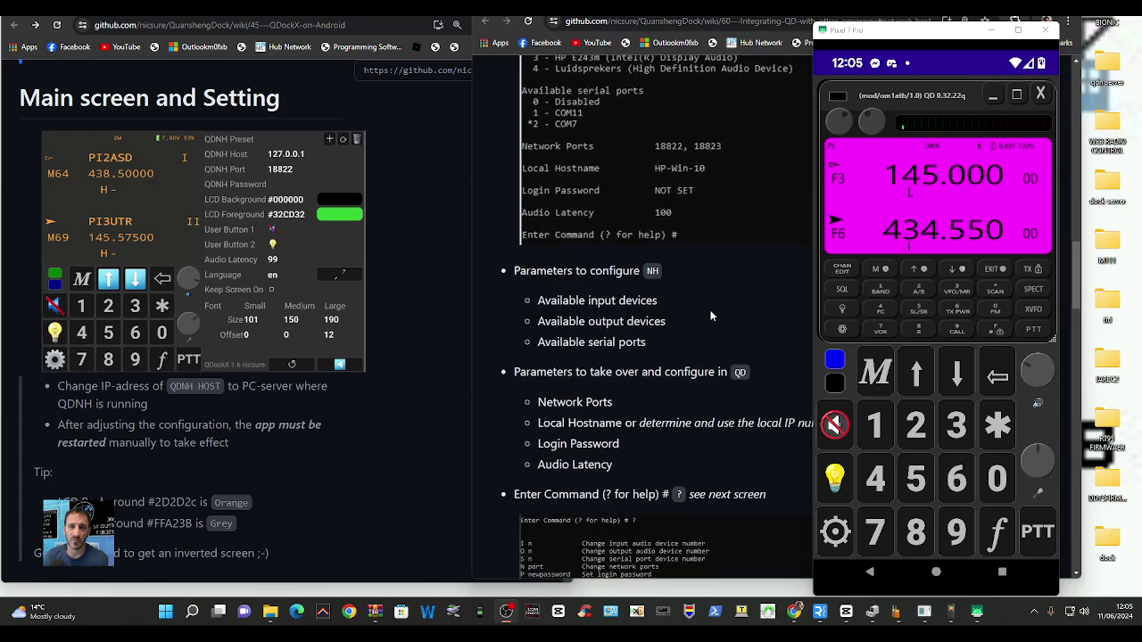
scroll(722, 314, "down", 3)
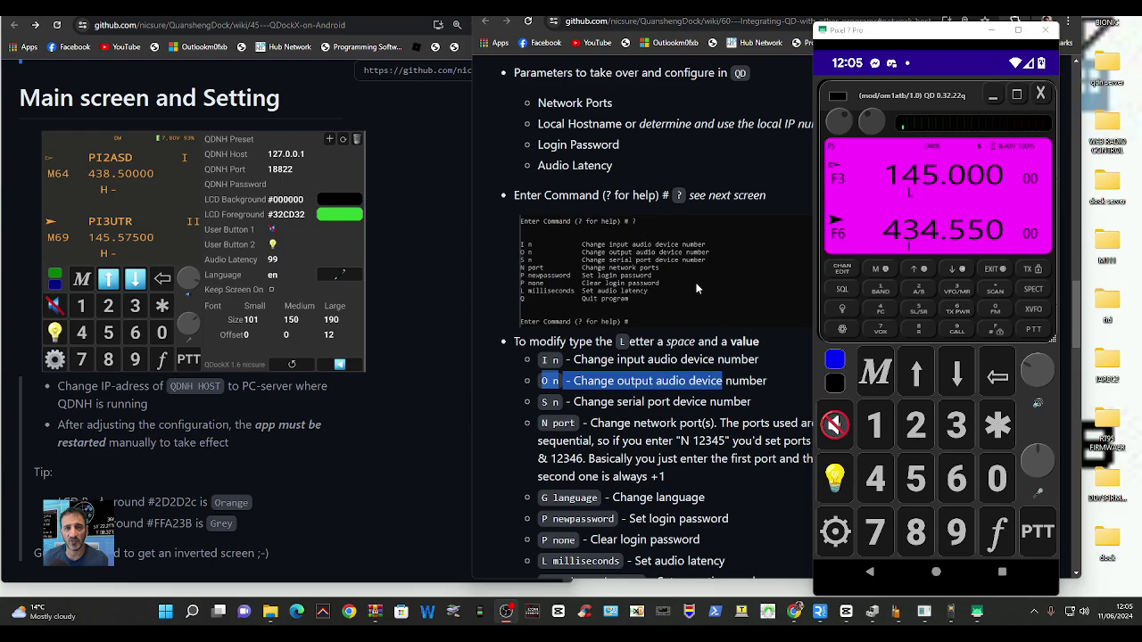
scroll(717, 285, "down", 7)
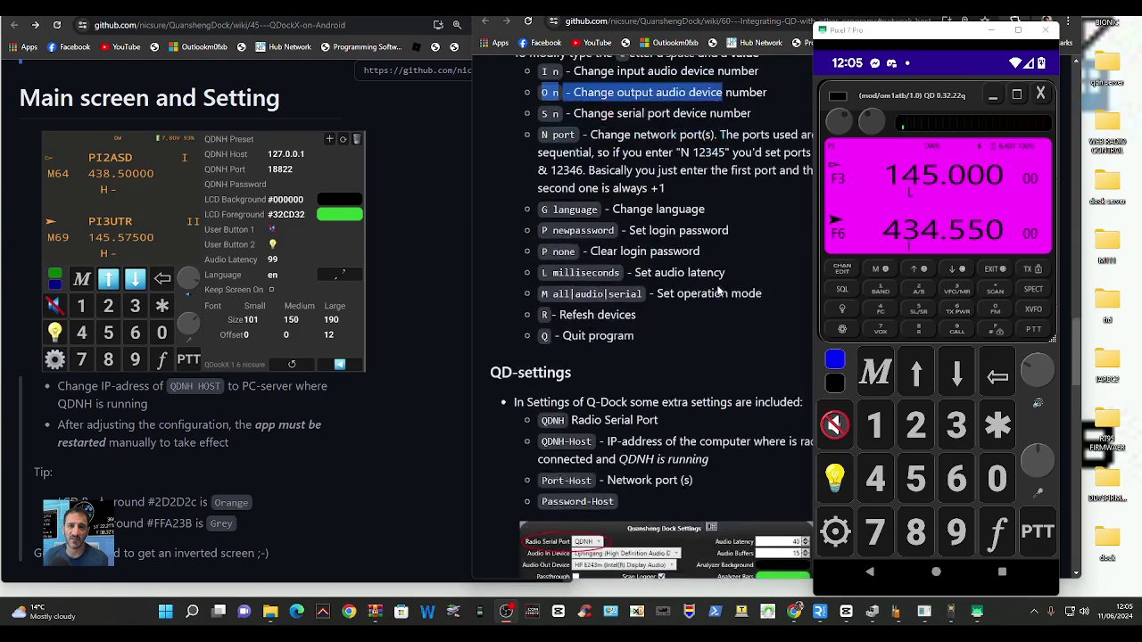
scroll(716, 287, "down", 1)
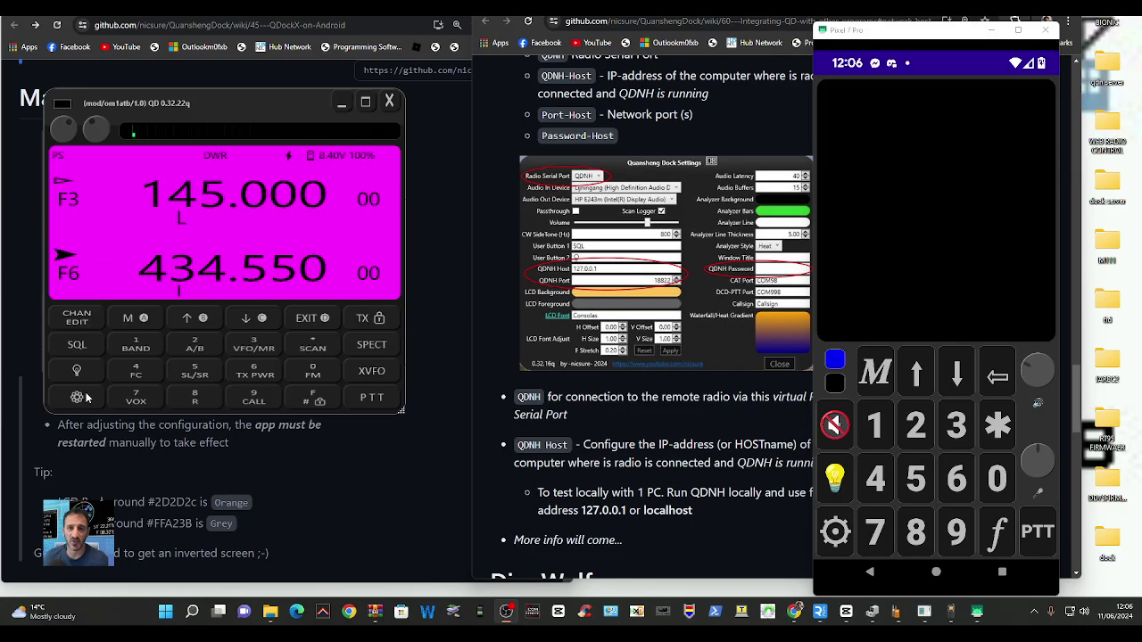
- Set the radio serial port to QDNH in the Quansheng Dock settings, apply it and close the settings
left_click(87, 399)
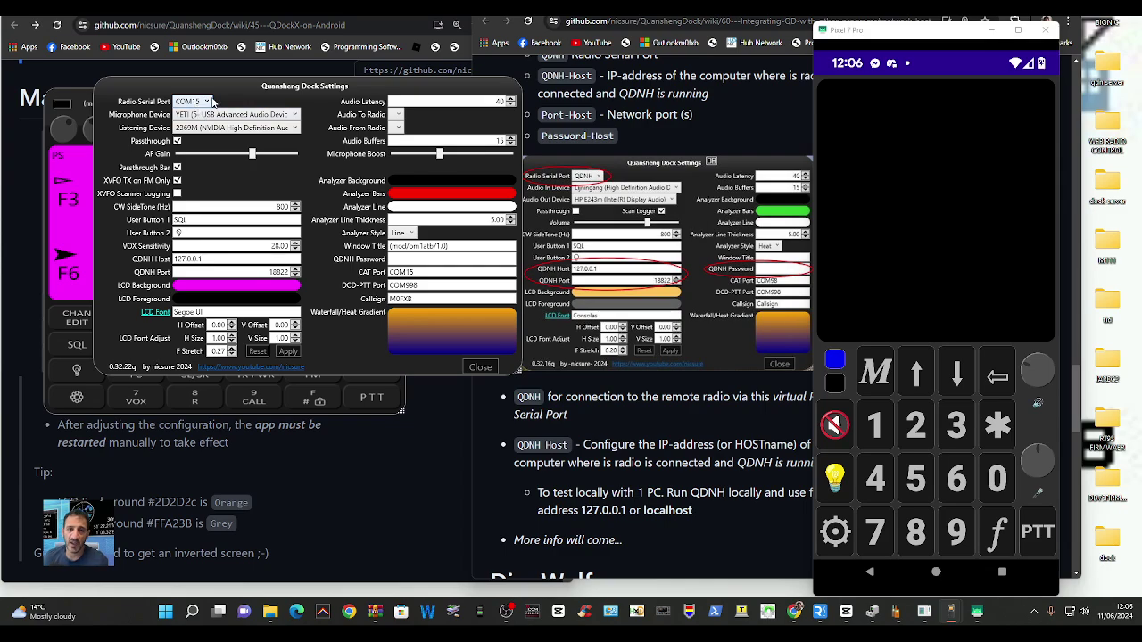
left_click(208, 103)
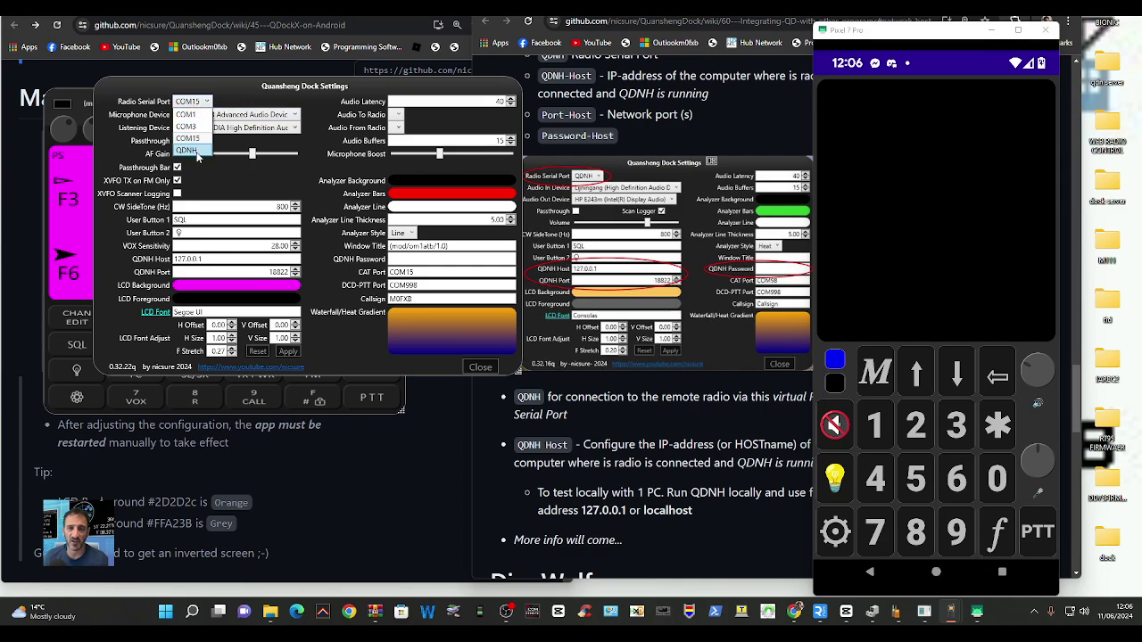
left_click(187, 151)
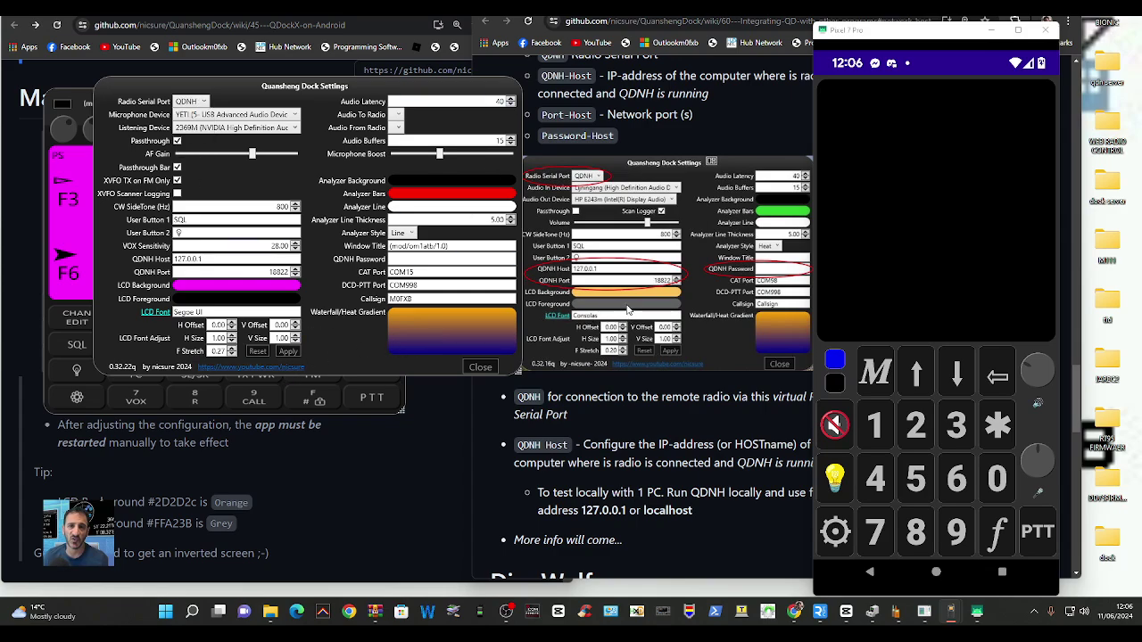
left_click(639, 307)
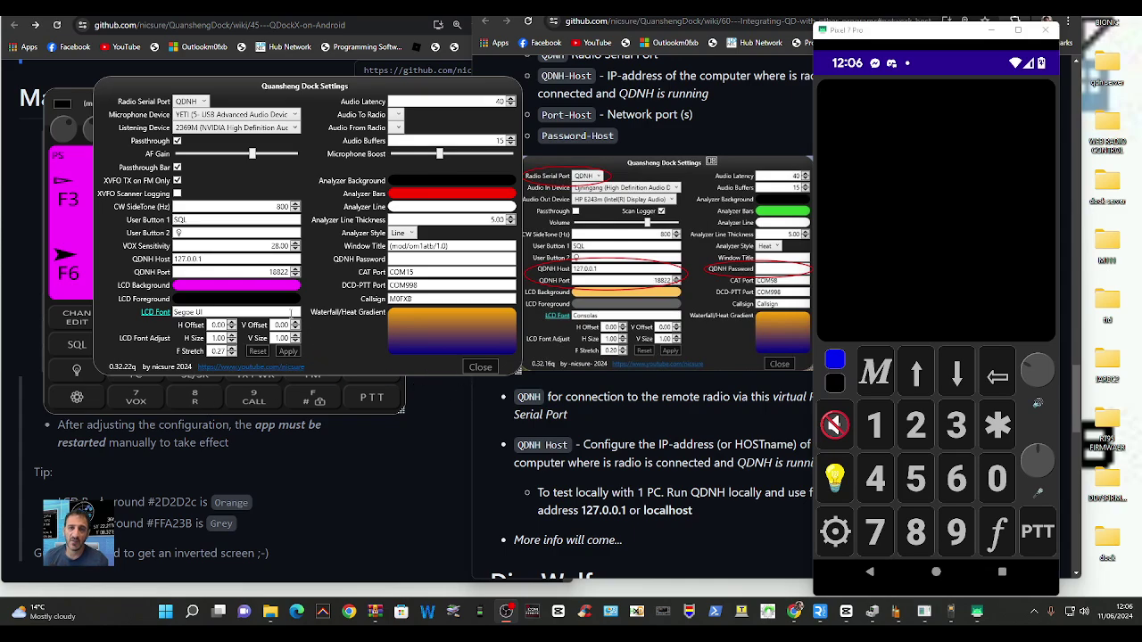
left_click(289, 352)
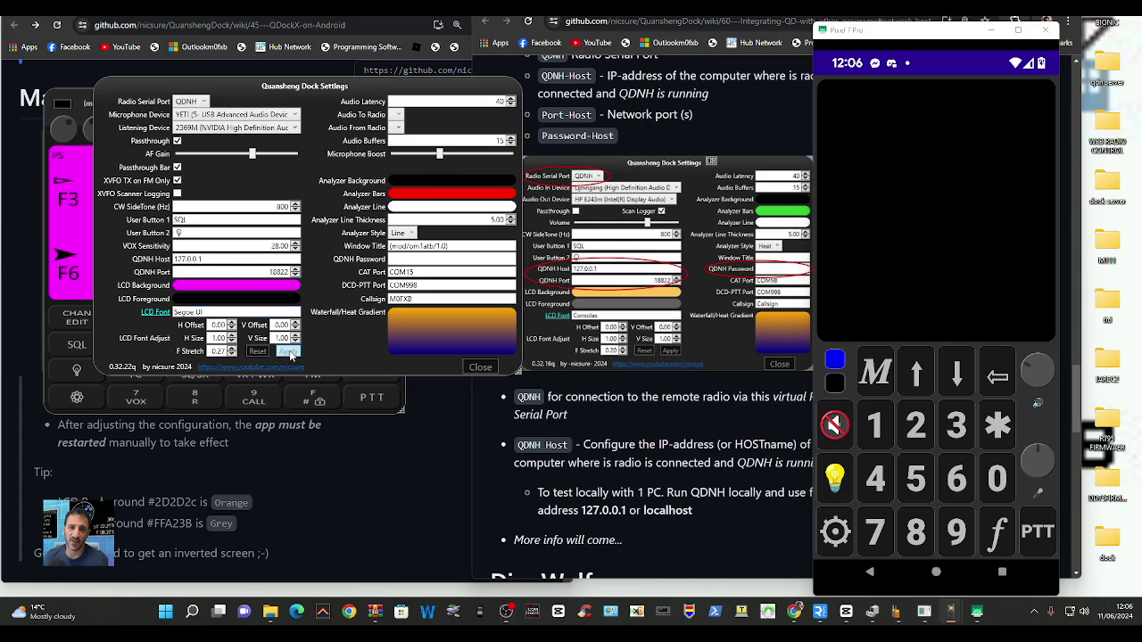
left_click(474, 368)
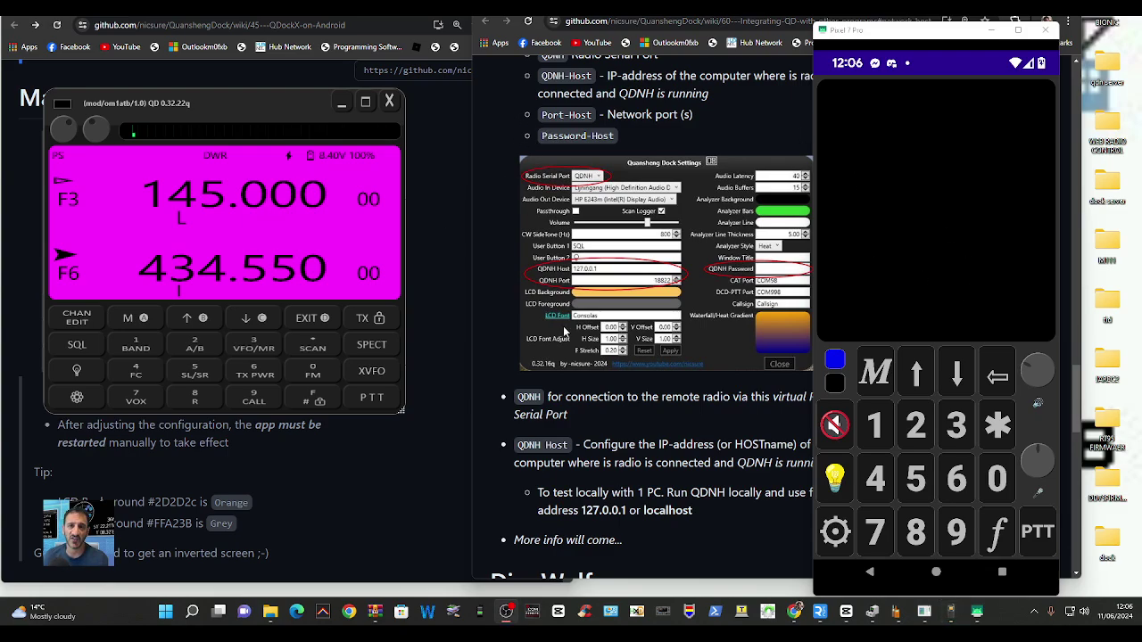
- Reposition the mirrored phone window and check the QDNH host and port settings in QDockX, returning to its main screen
mouse_move(922, 37)
left_mouse_down()
mouse_move(885, 34)
mouse_move(929, 40)
mouse_move(913, 48)
left_mouse_up()
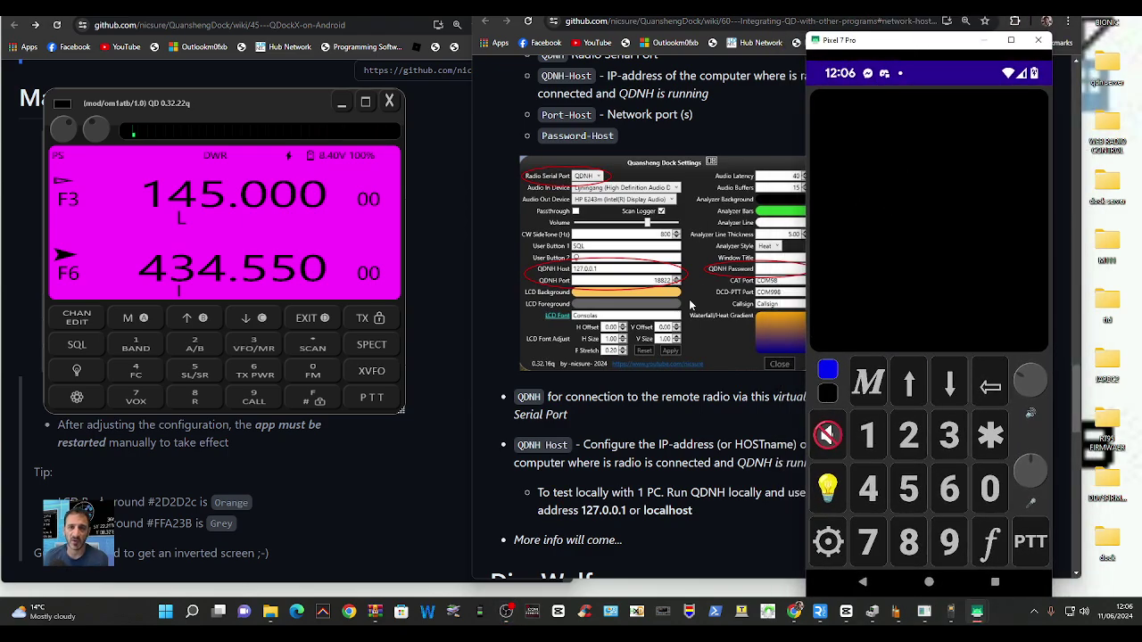
left_click(825, 535)
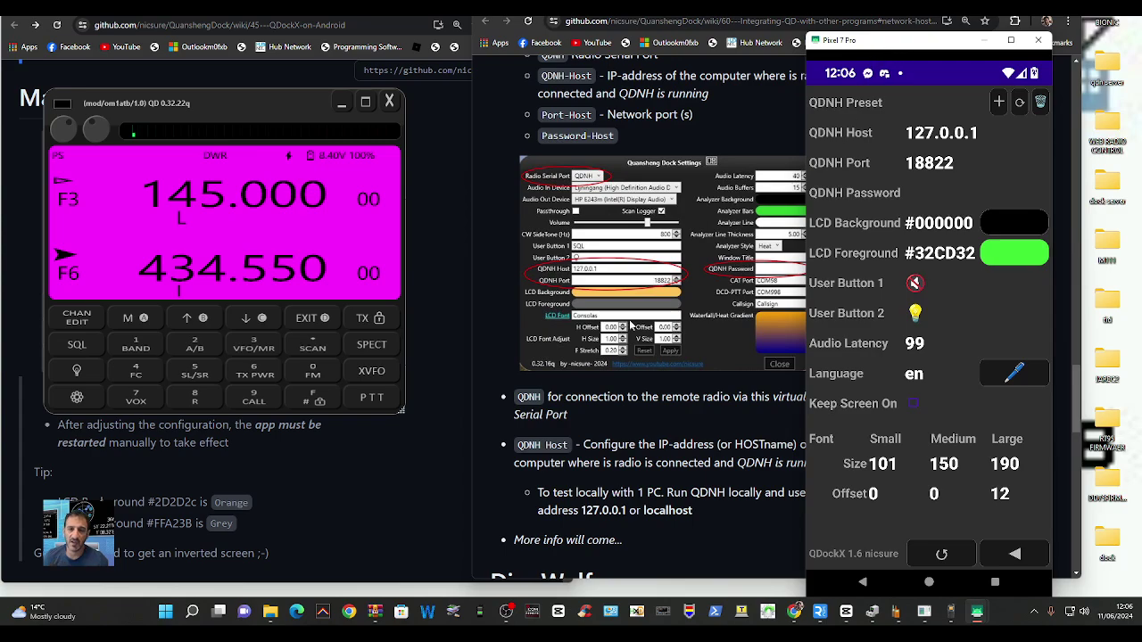
key("Escape")
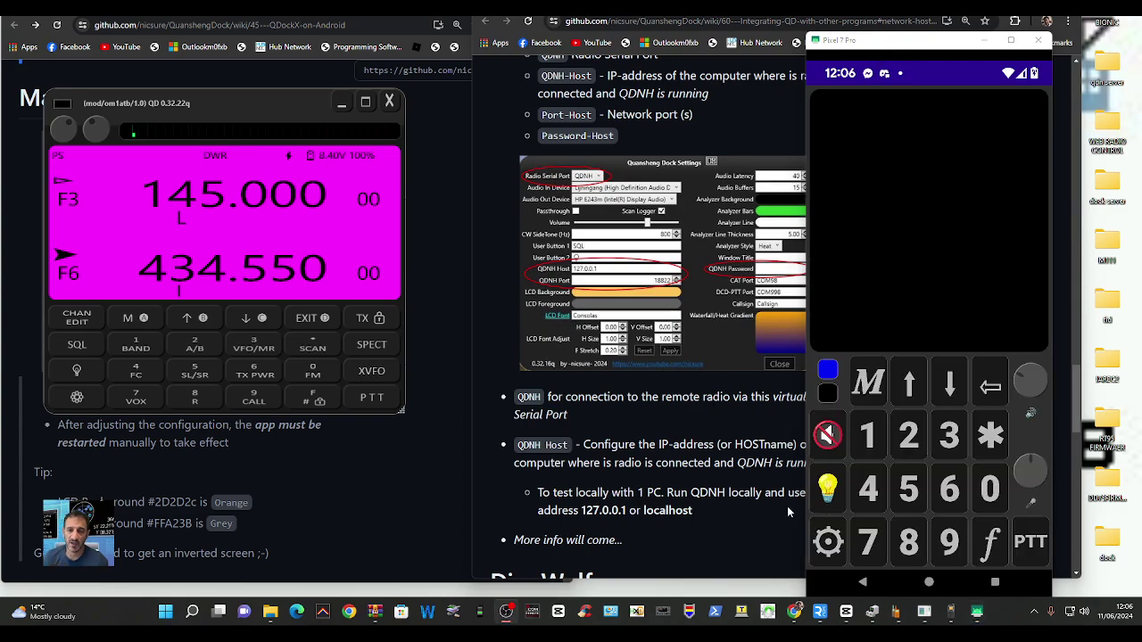
left_click(836, 548)
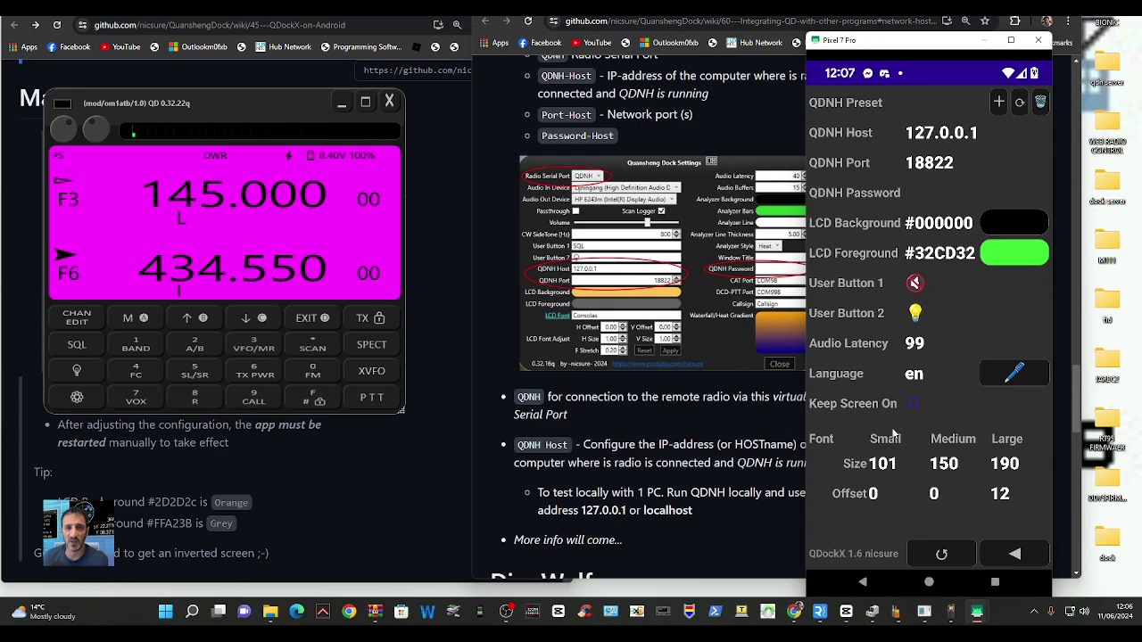
left_click(1026, 559)
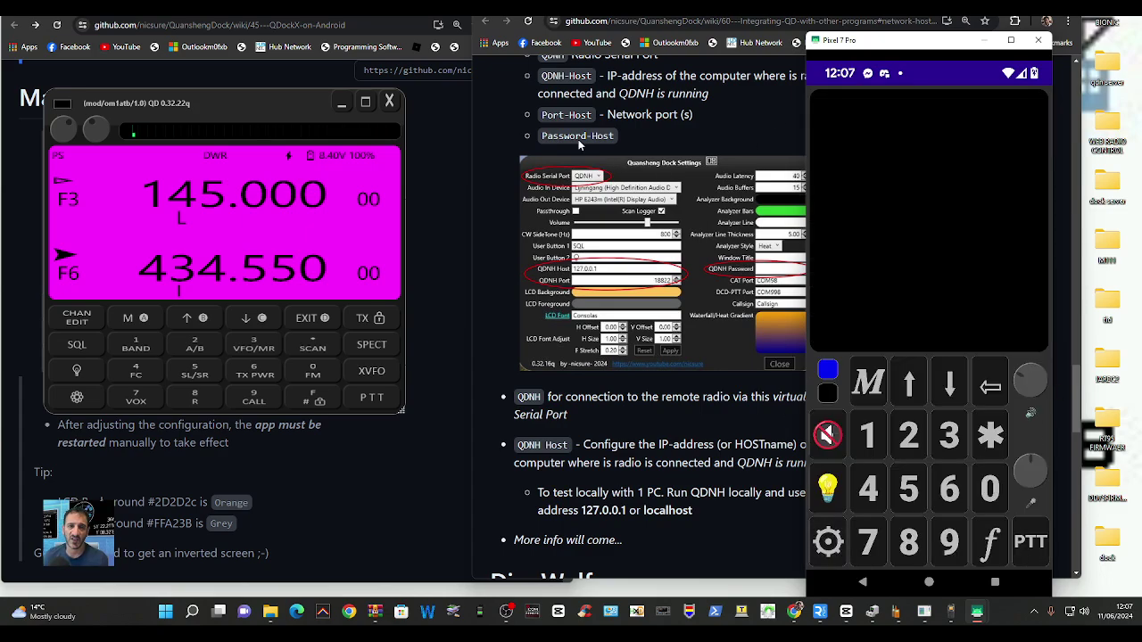
left_click(565, 130)
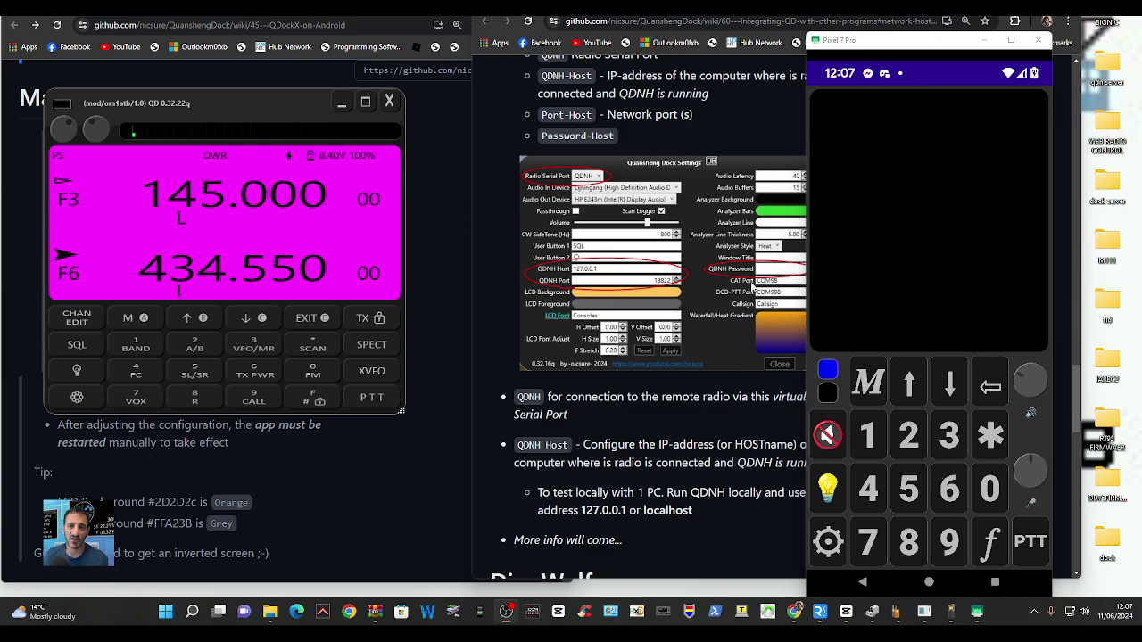
- Reopen the Quansheng Dock settings, move and enlarge the window to examine the QDNH and audio device options, and close it
left_click(76, 398)
left_click_drag(286, 120, 198, 121)
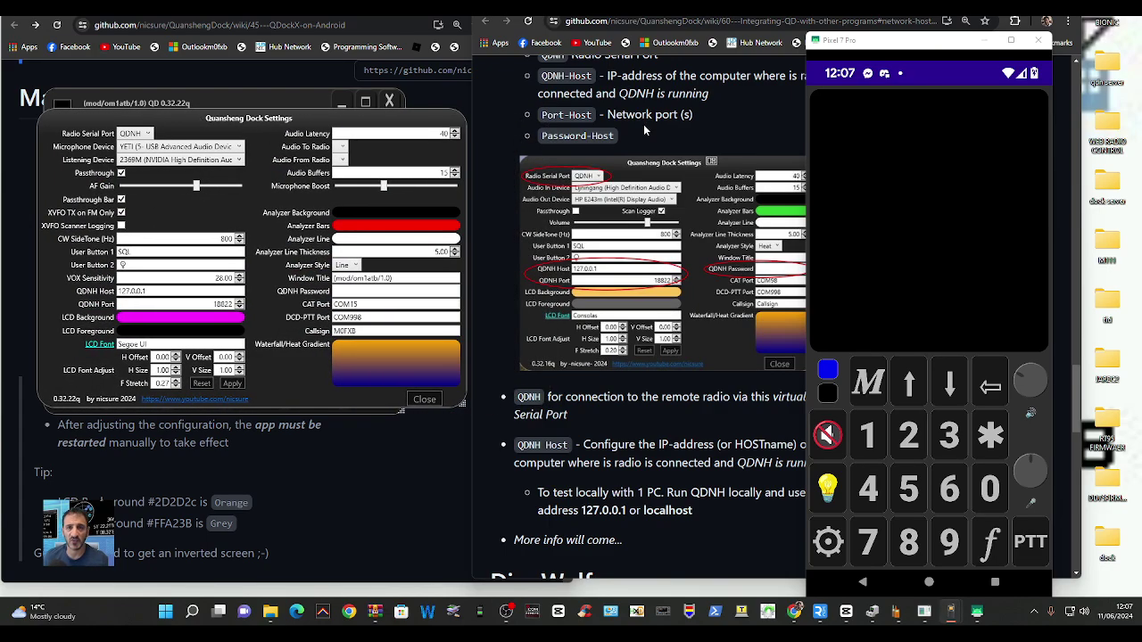
left_click(889, 92)
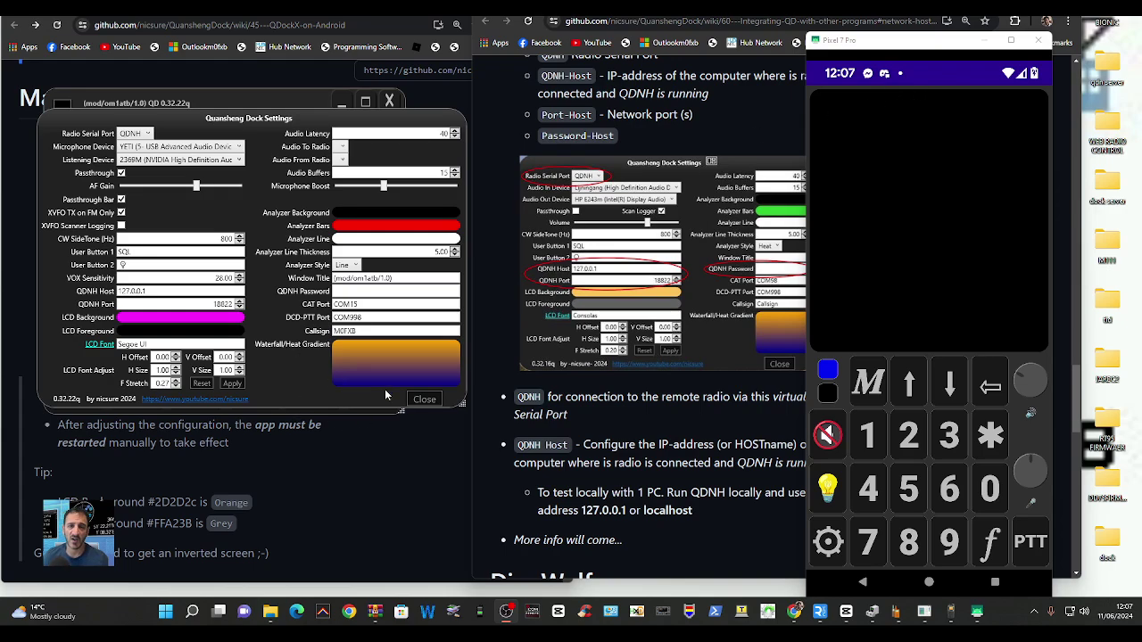
left_click_drag(459, 403, 487, 449)
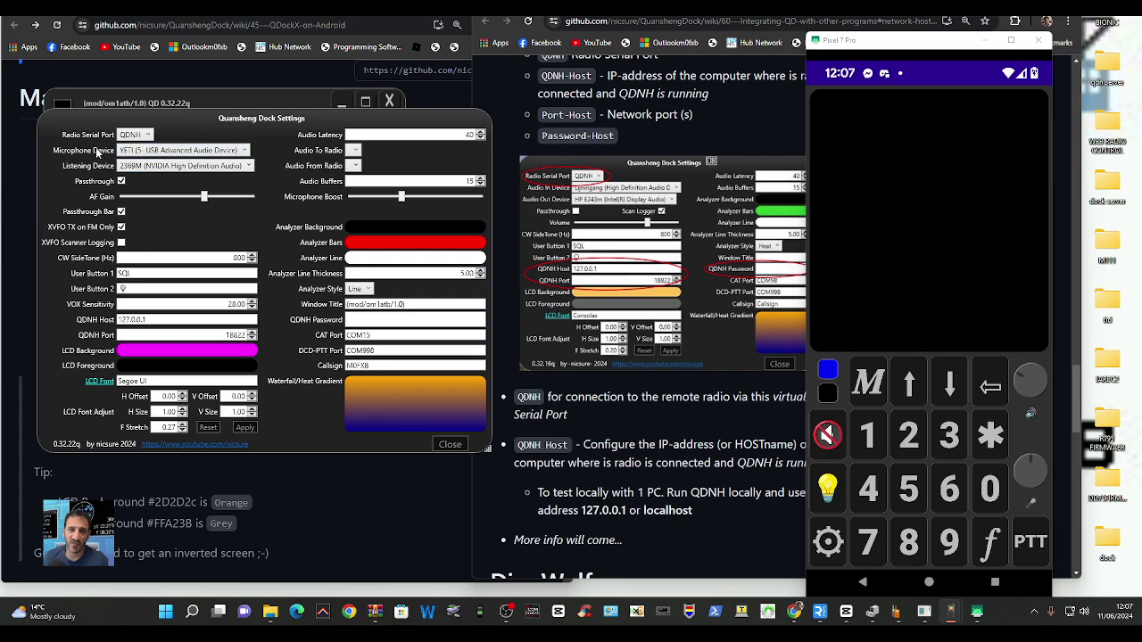
left_click(449, 445)
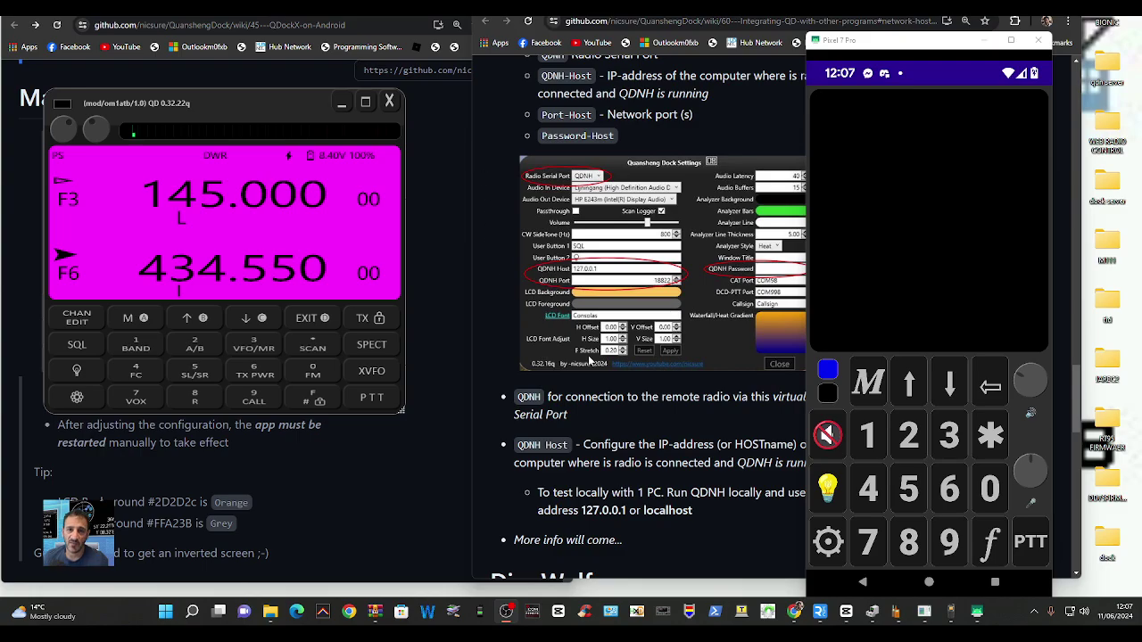
- Bring the Integrating QD wiki page to the front and look through its Dire Wolf, compiling, QDNH configuration and QD-settings sections
left_click(653, 428)
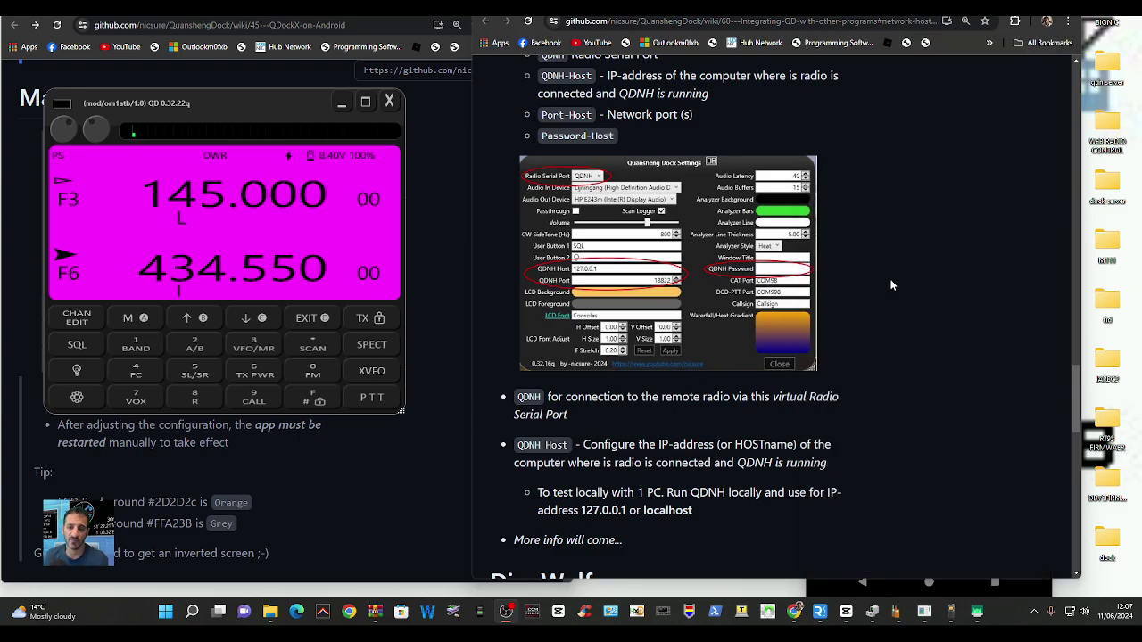
scroll(890, 285, "down", 7)
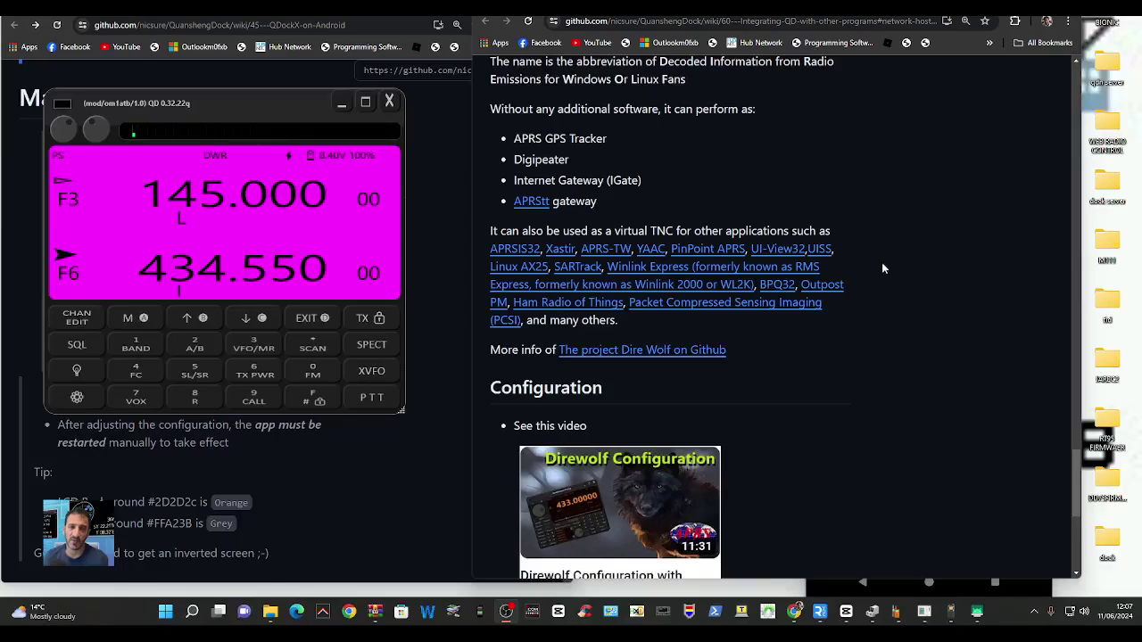
scroll(882, 260, "down", 5)
scroll(888, 262, "up", 7)
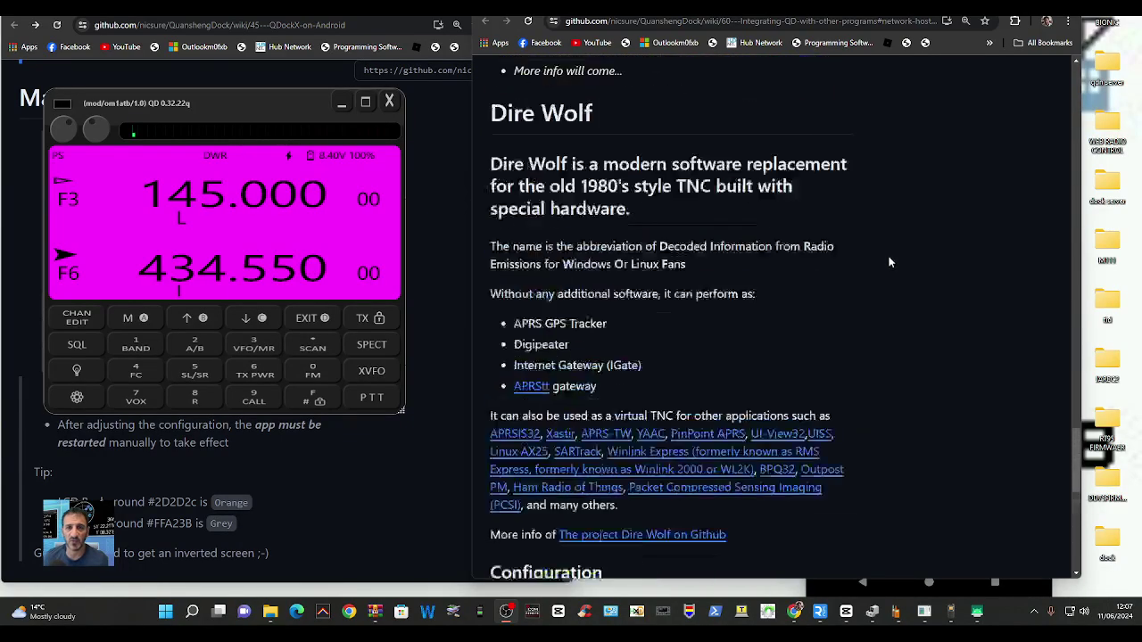
scroll(888, 262, "up", 10)
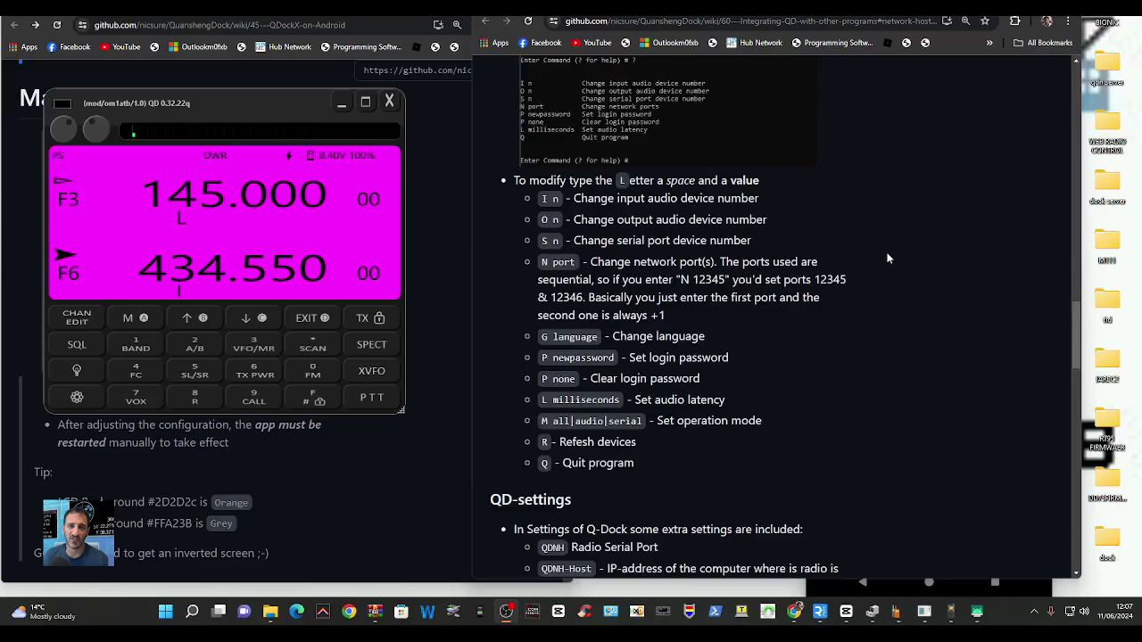
scroll(887, 258, "up", 12)
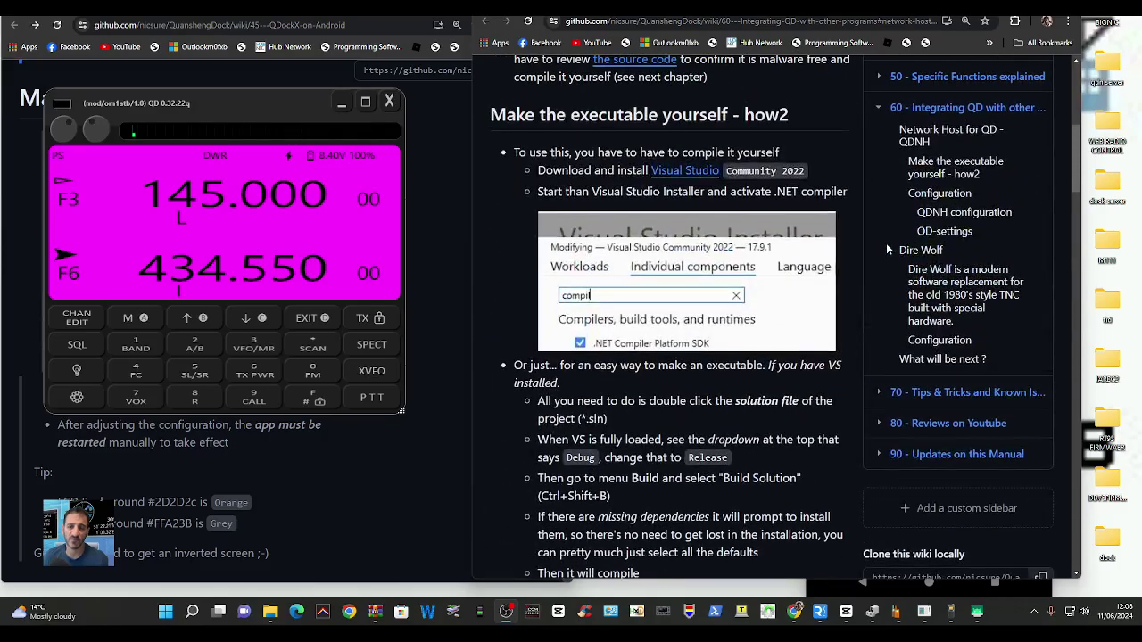
scroll(888, 250, "up", 5)
scroll(886, 245, "down", 15)
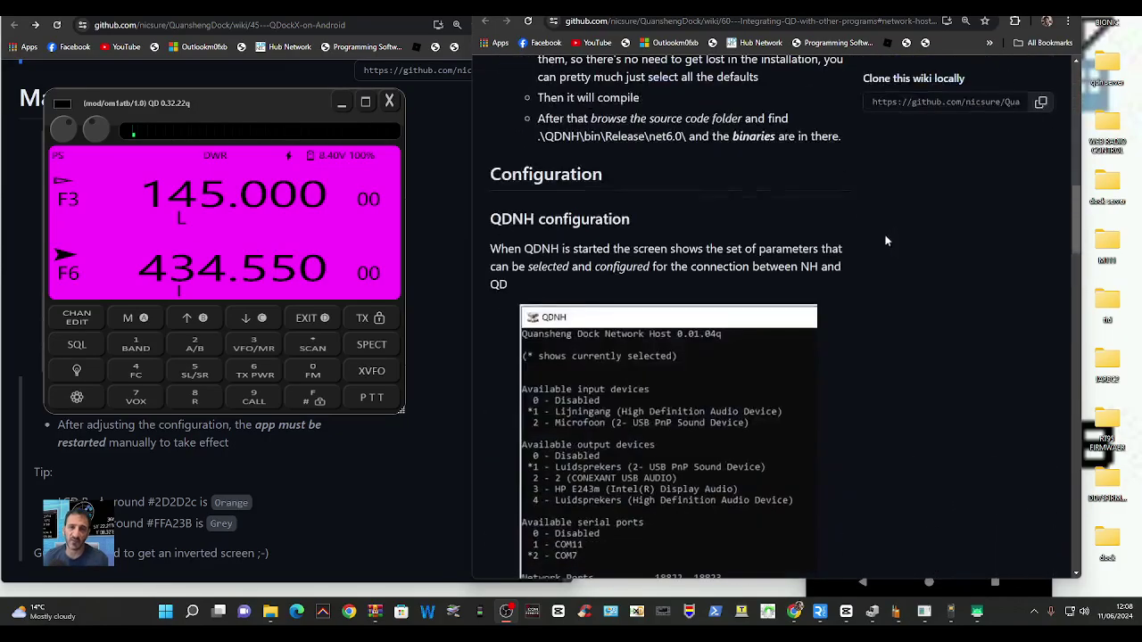
scroll(886, 240, "down", 12)
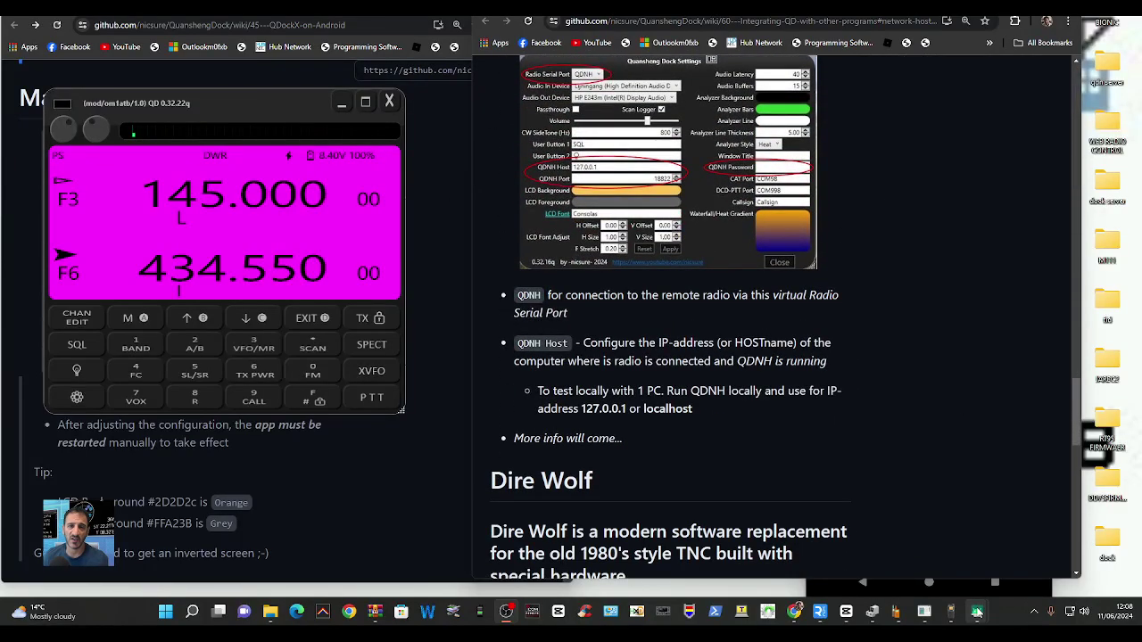
- Bring the mirrored phone window to the front and move it up over the Integrating QD wiki page
mouse_move(979, 614)
left_click(1040, 546)
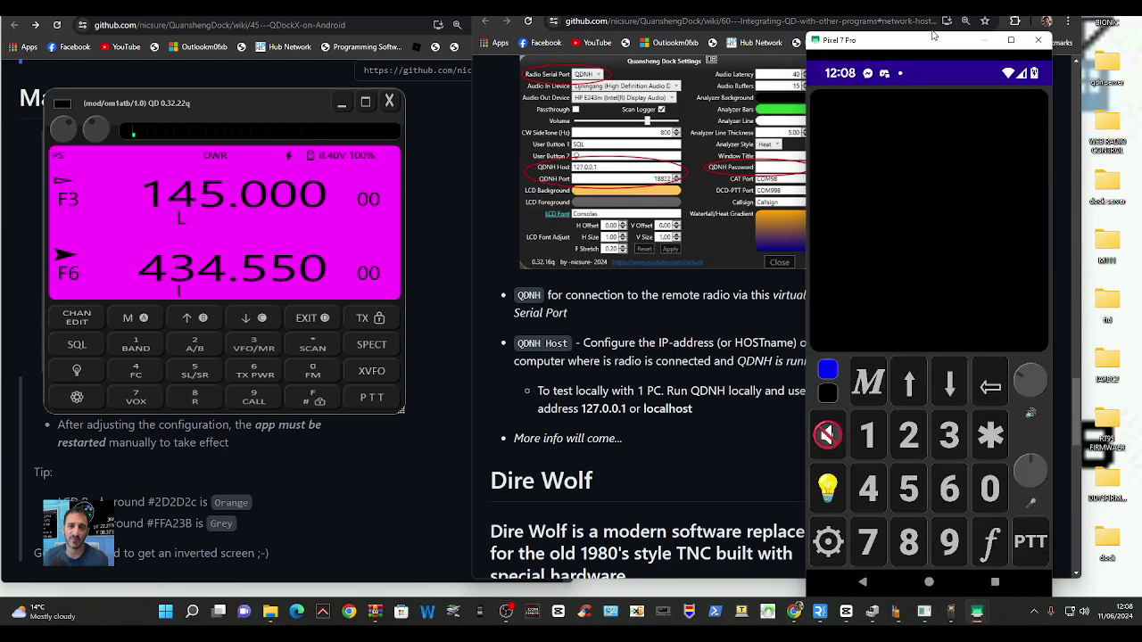
left_click_drag(930, 43, 956, 16)
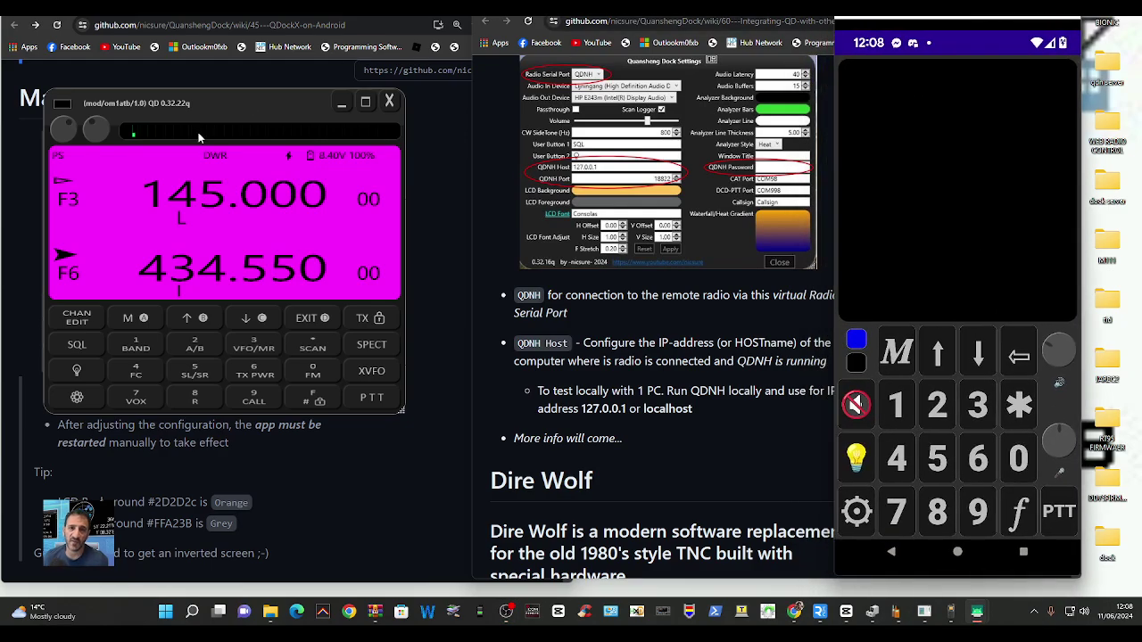
left_click(199, 137)
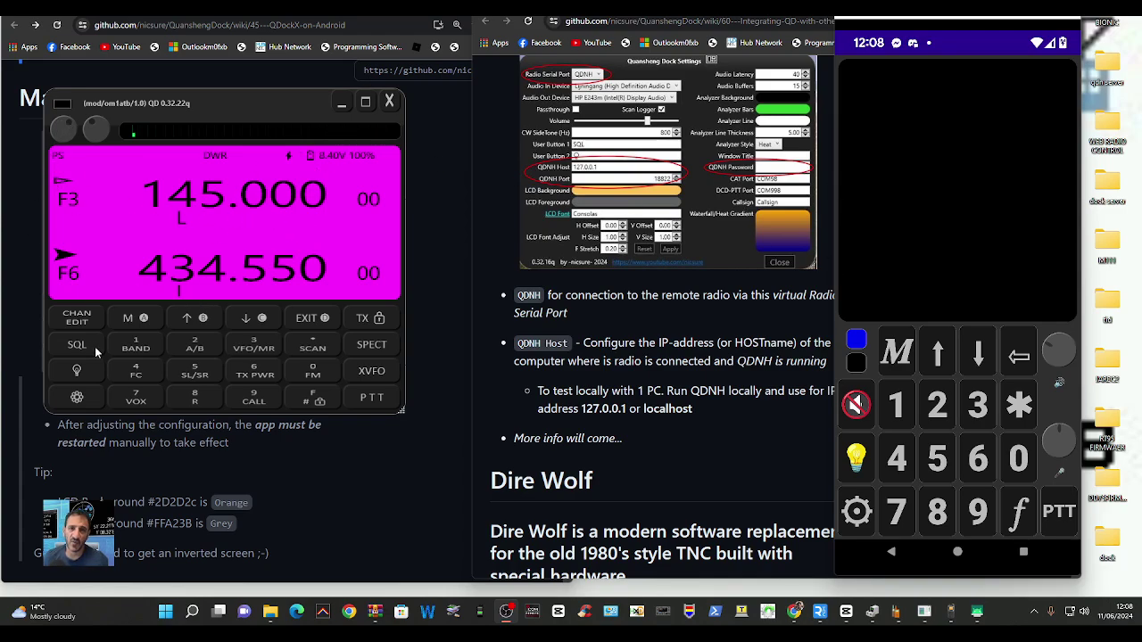
- Check the Quansheng Dock settings once more, close them and quit Quansheng Dock
left_click(77, 397)
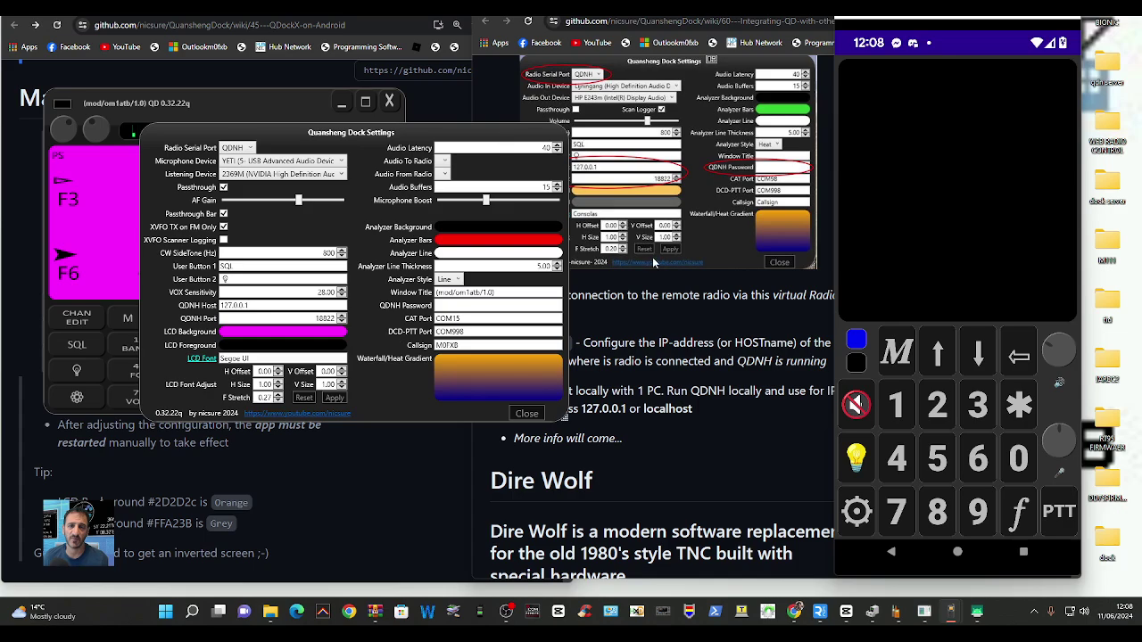
left_click(521, 415)
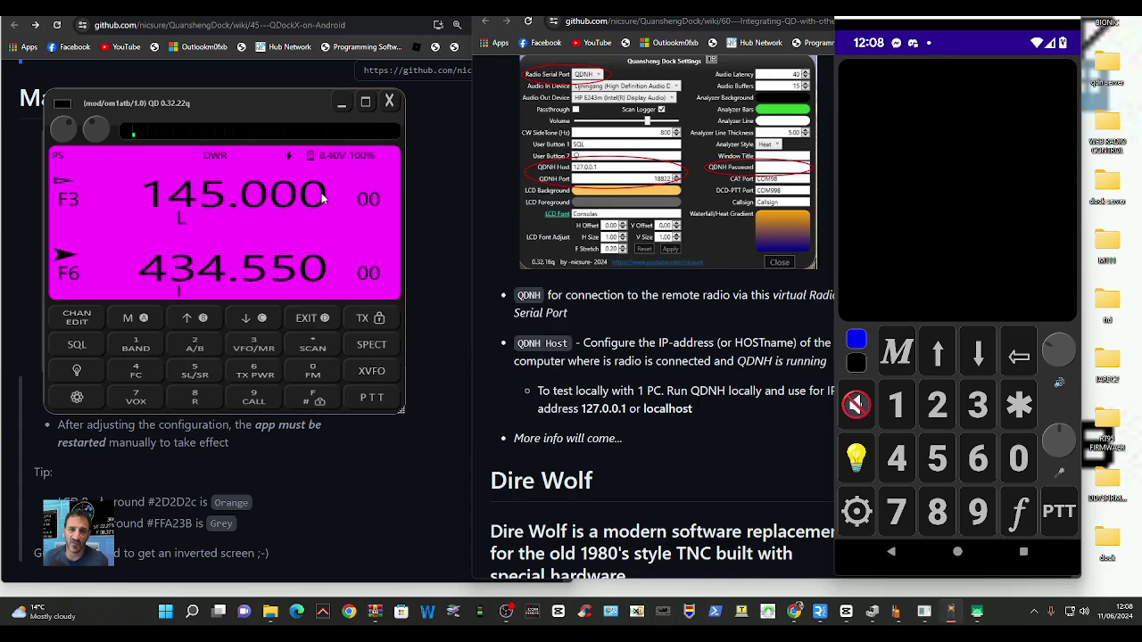
left_click(389, 101)
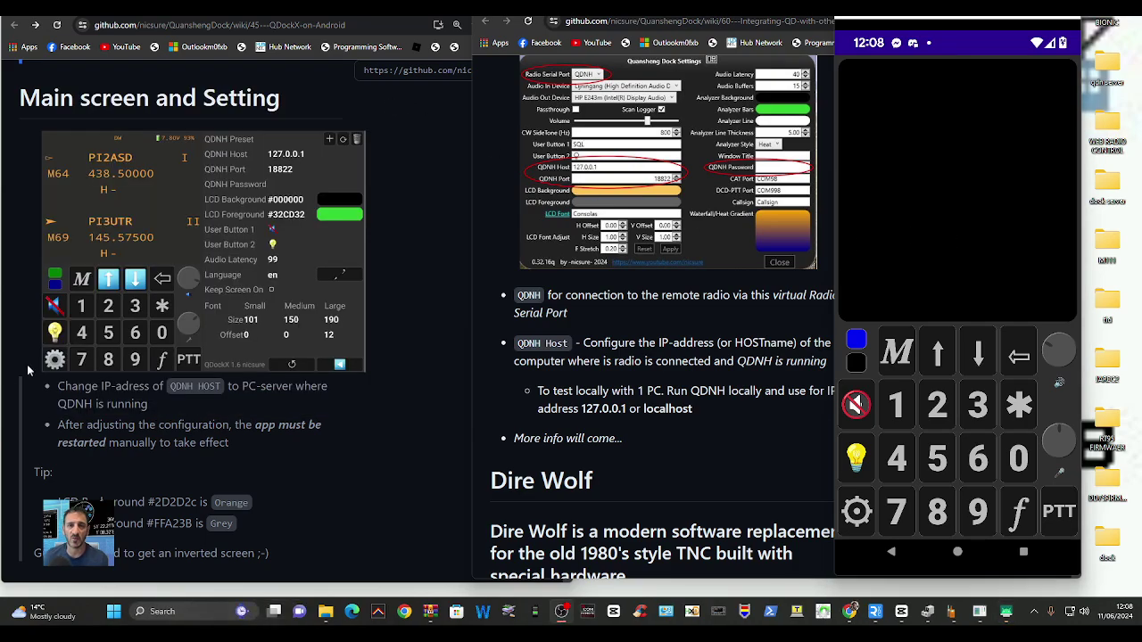
- Look through the QDockX on Android wiki page, covering the demo video, TX/RX screens, status LEDs, APK installation and running QDNH
scroll(357, 290, "up", 5)
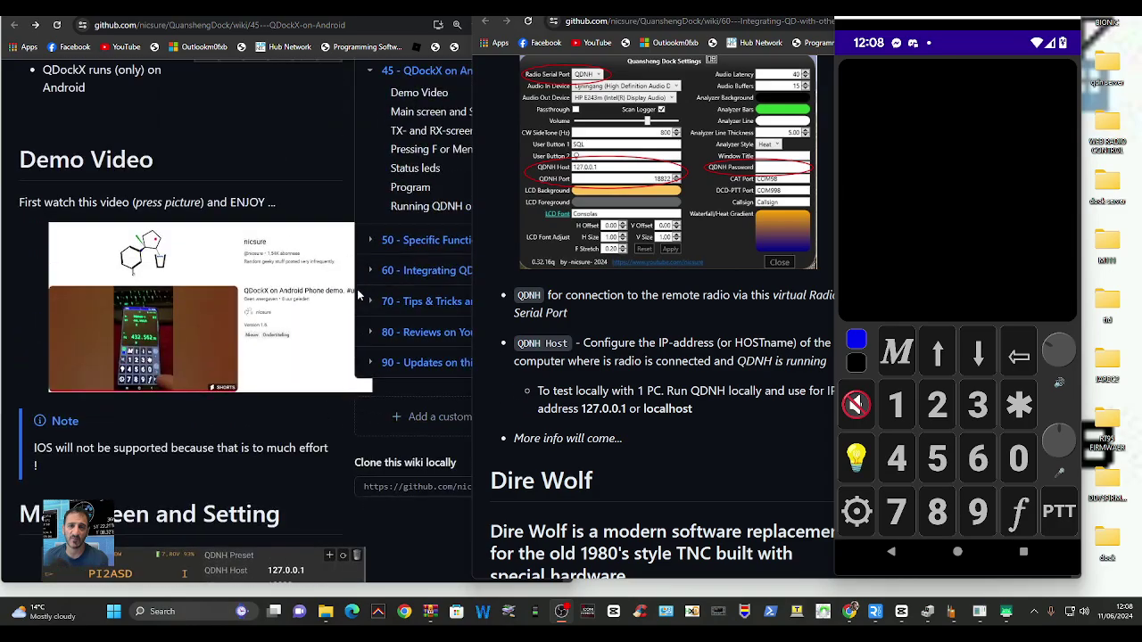
scroll(357, 290, "down", 10)
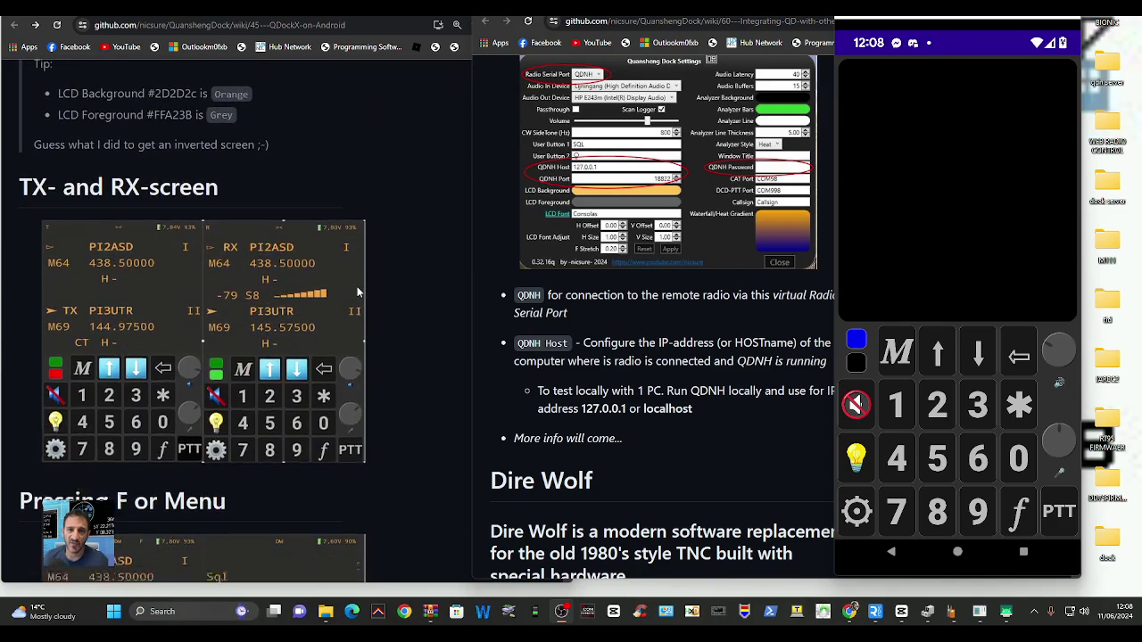
scroll(356, 292, "down", 1)
scroll(353, 288, "down", 4)
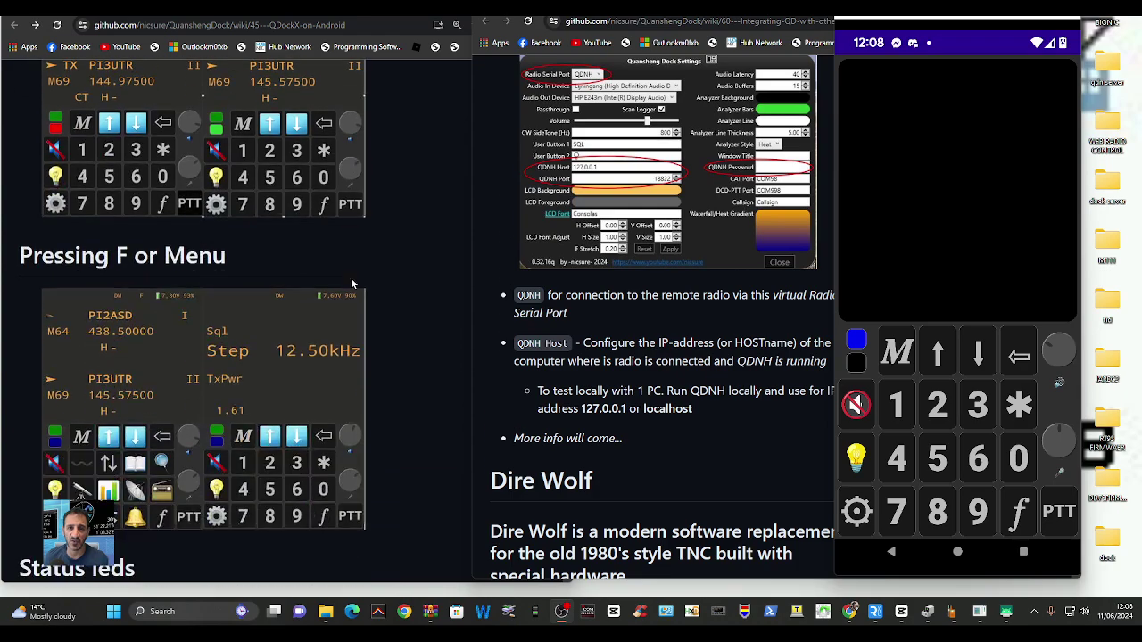
scroll(350, 275, "down", 4)
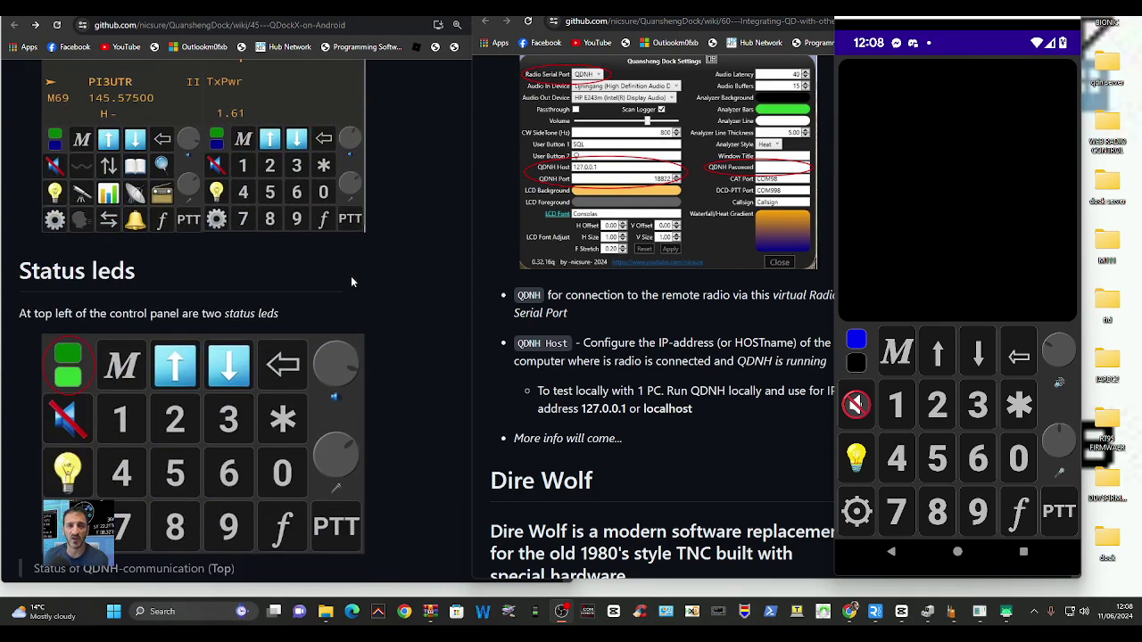
scroll(351, 275, "down", 3)
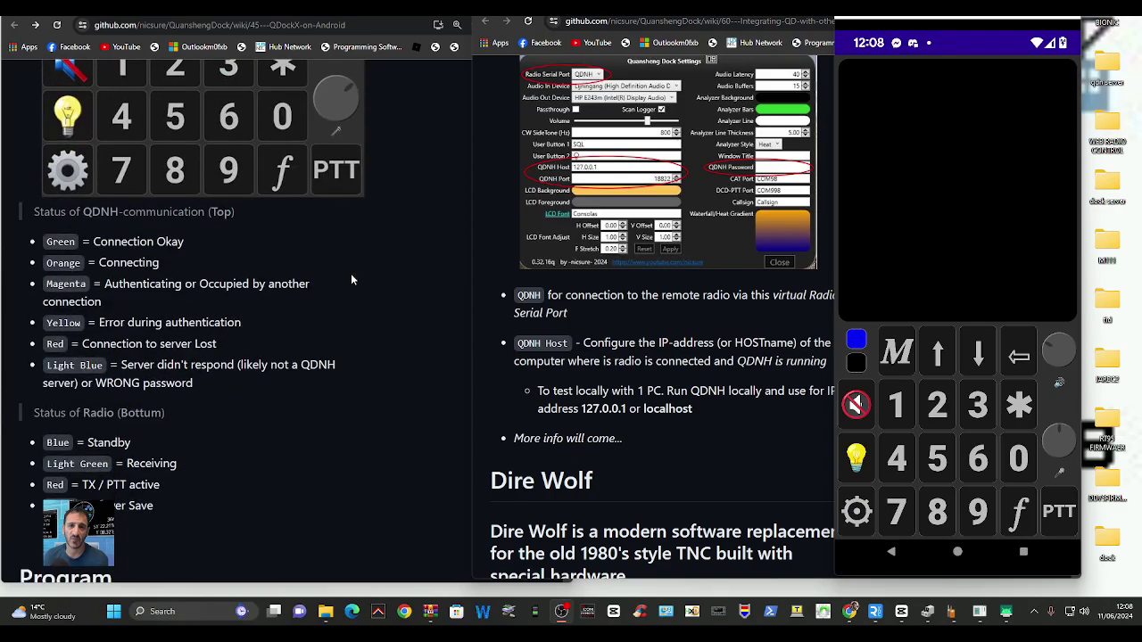
scroll(350, 270, "up", 2)
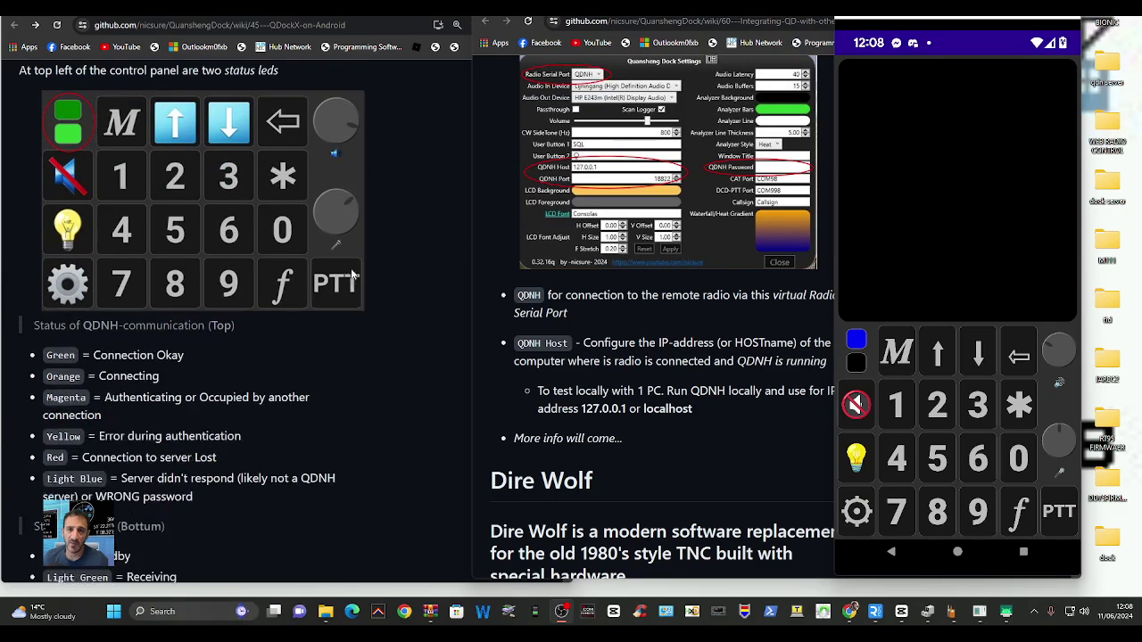
scroll(351, 267, "up", 1)
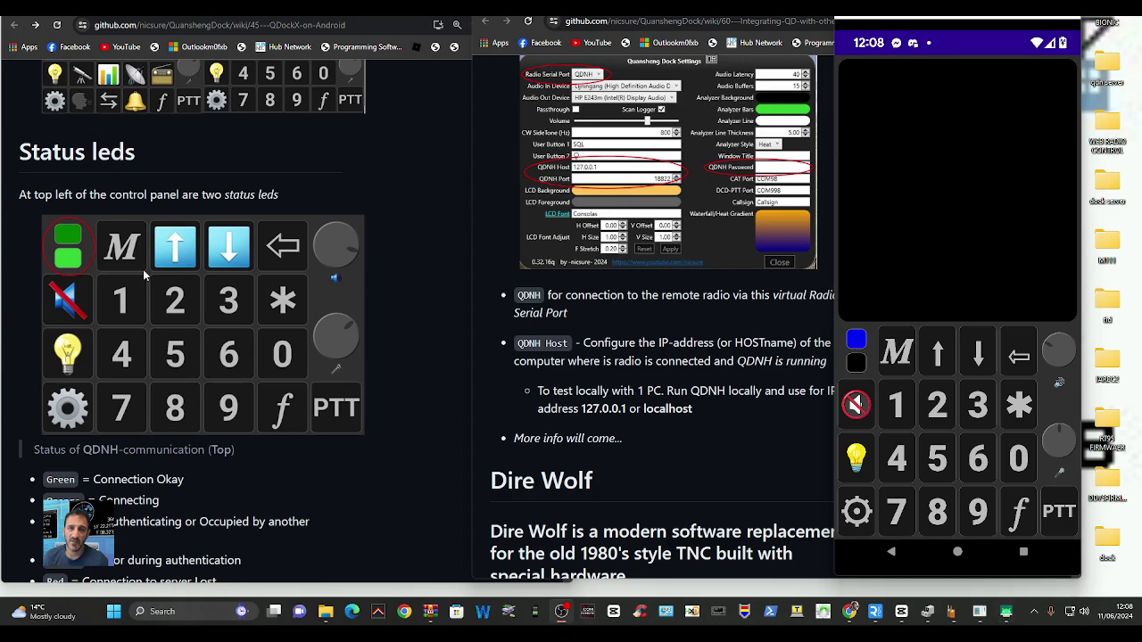
scroll(254, 308, "down", 6)
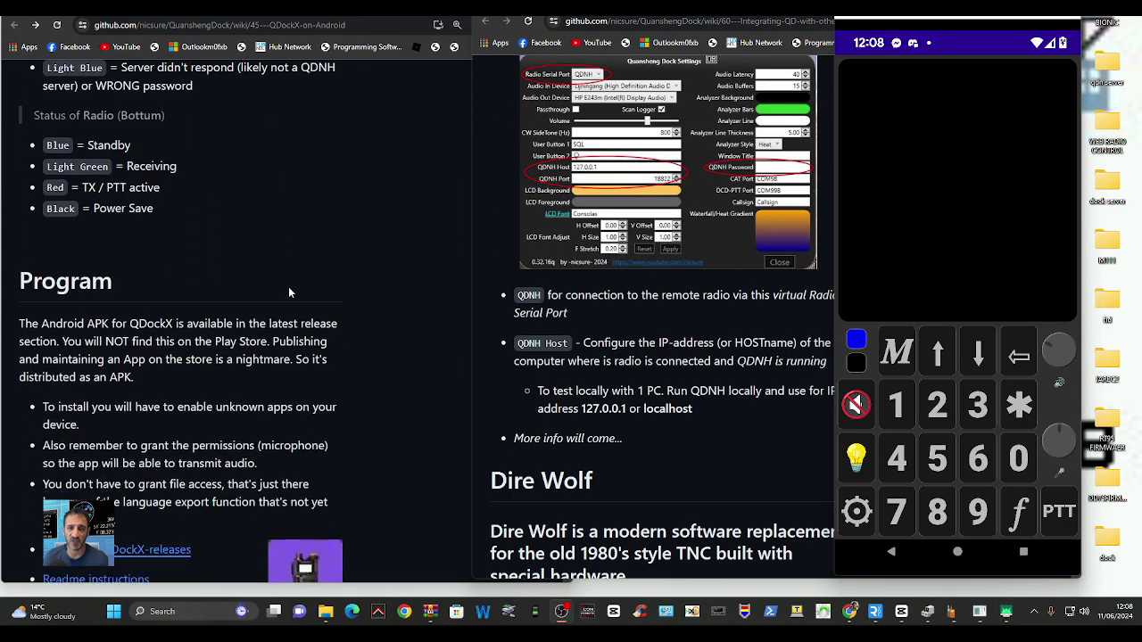
scroll(289, 292, "down", 3)
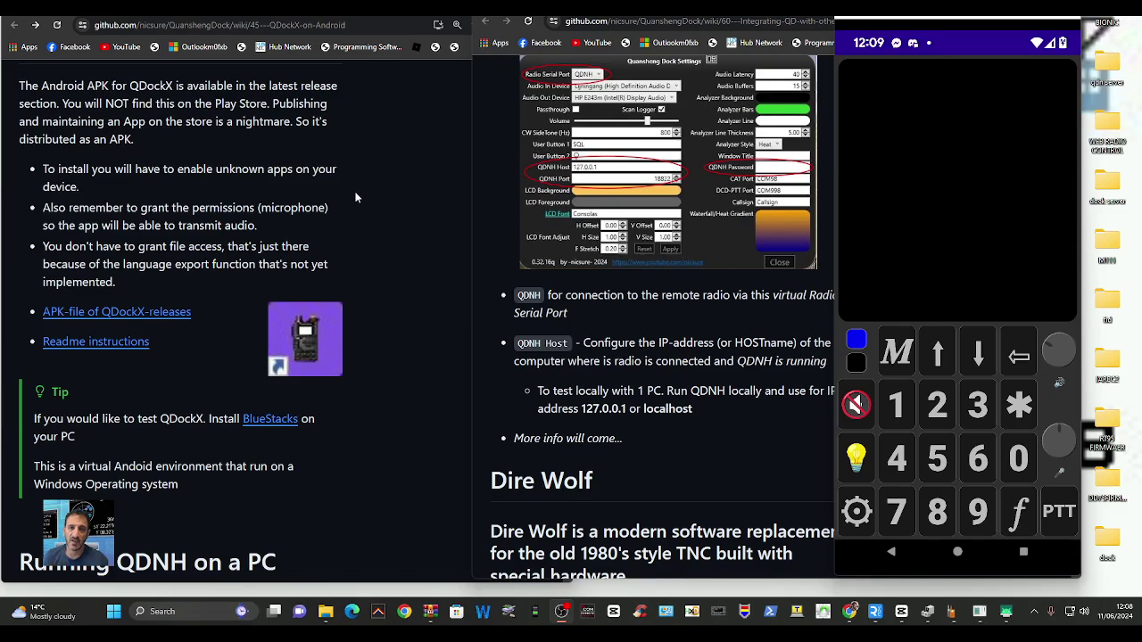
scroll(355, 197, "down", 3)
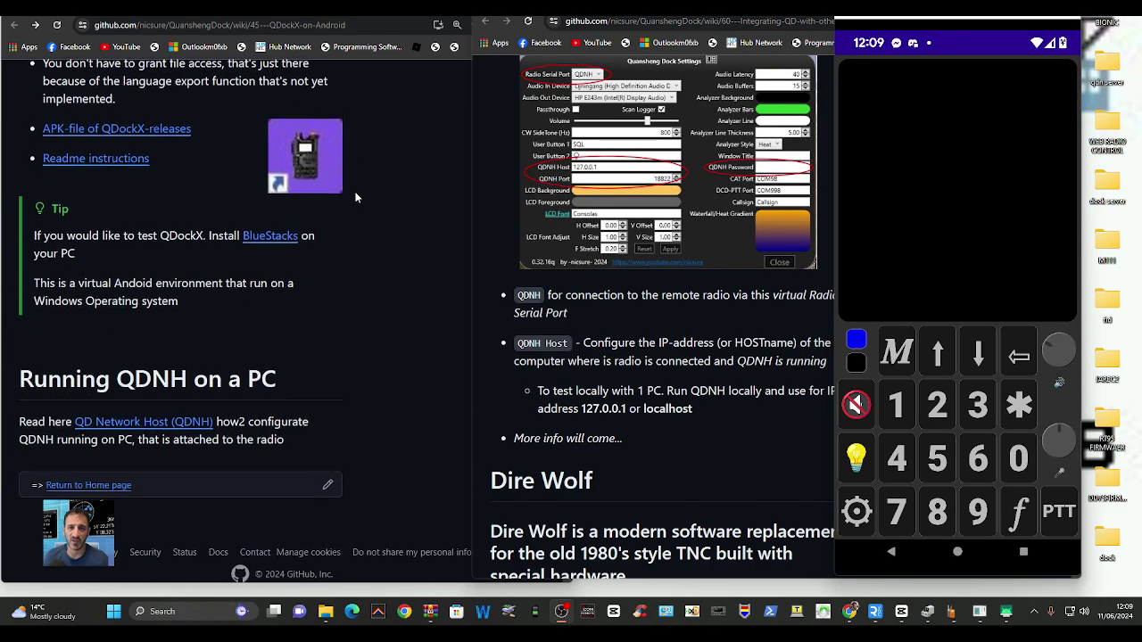
scroll(152, 403, "up", 12)
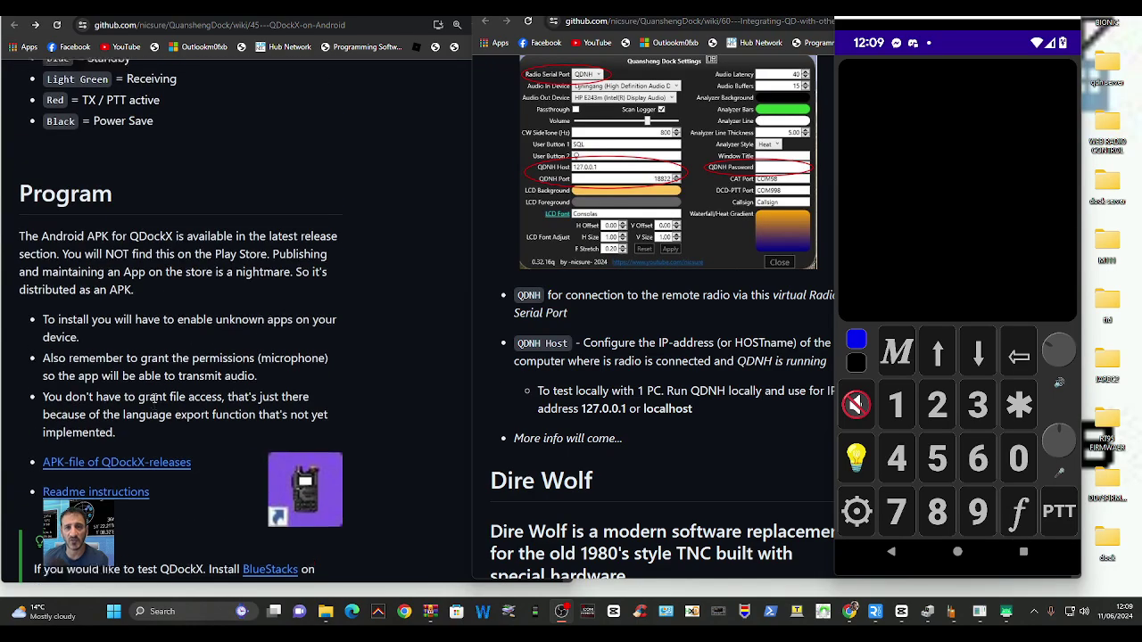
scroll(155, 403, "up", 3)
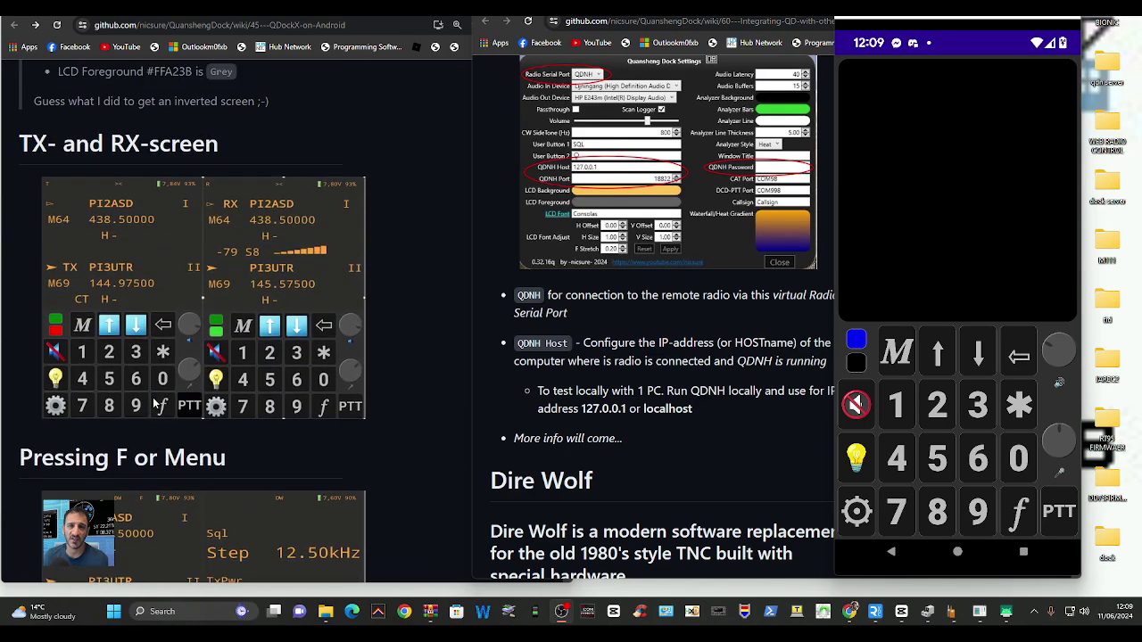
scroll(155, 403, "down", 1)
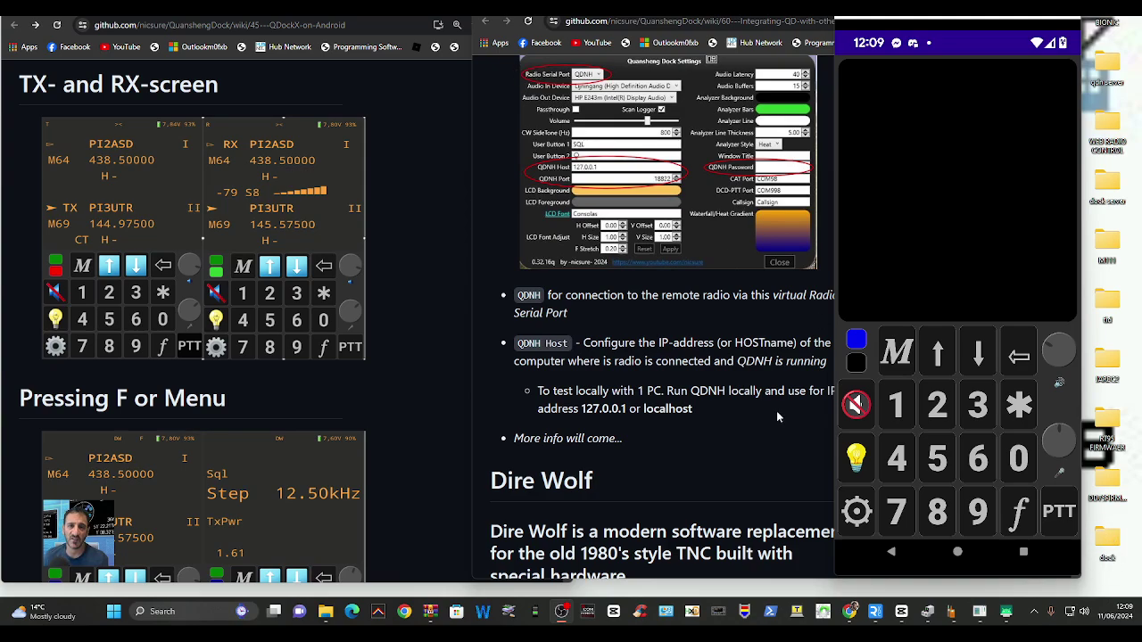
- Launch QuanshengDock from the desktop dock folder, minimize the folder and move the radio window down over the QDockX wiki page
double_click(1108, 539)
left_click(737, 379)
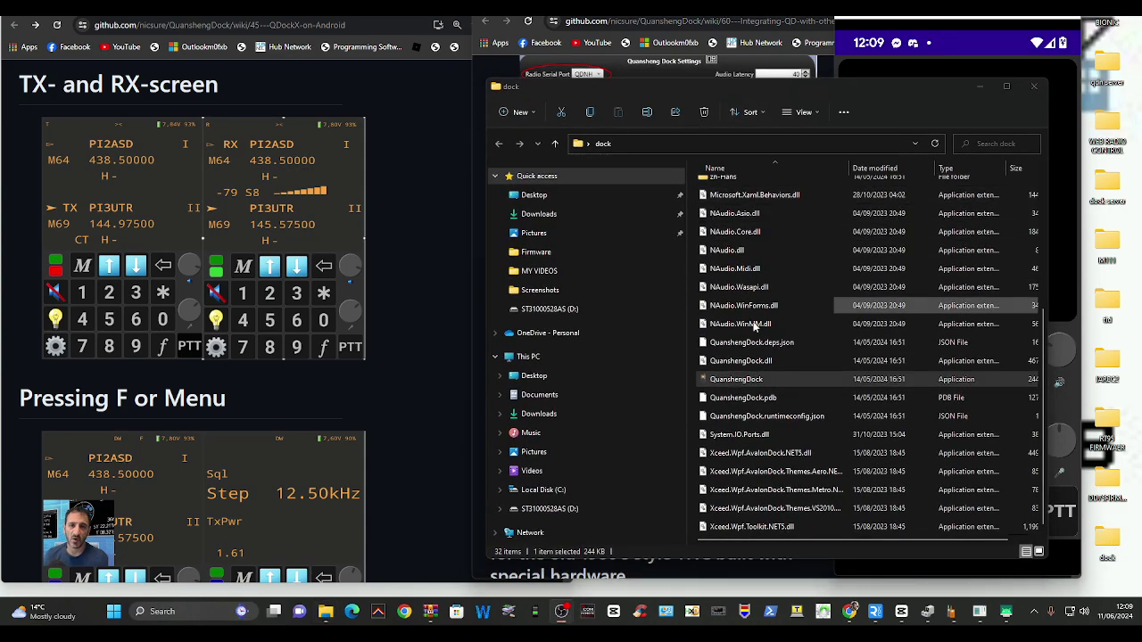
left_click(273, 152)
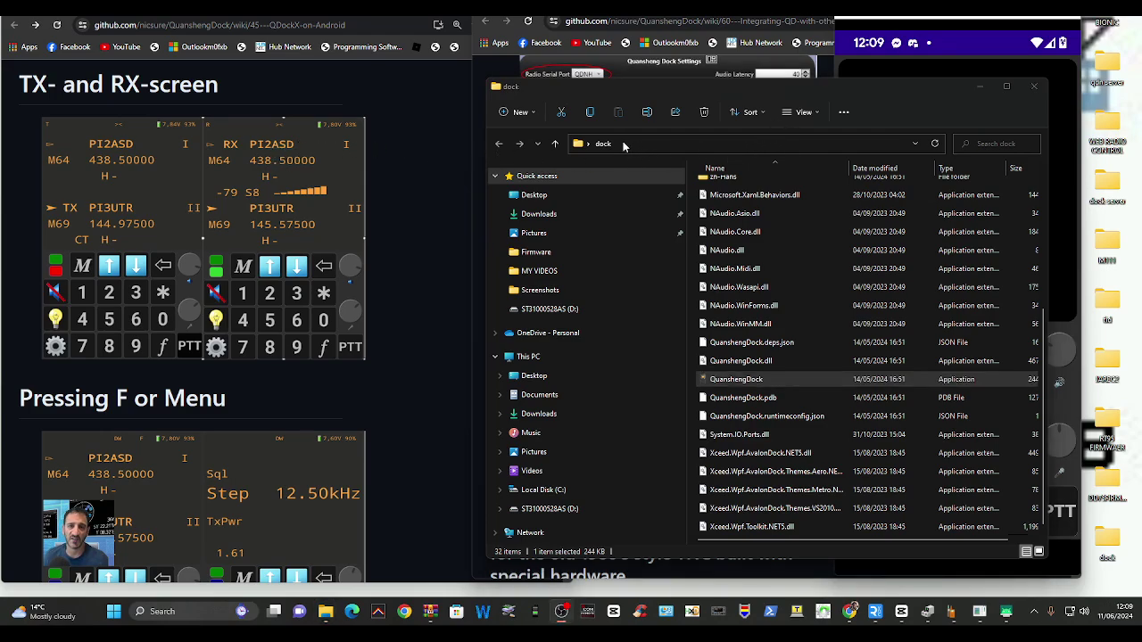
left_click(977, 88)
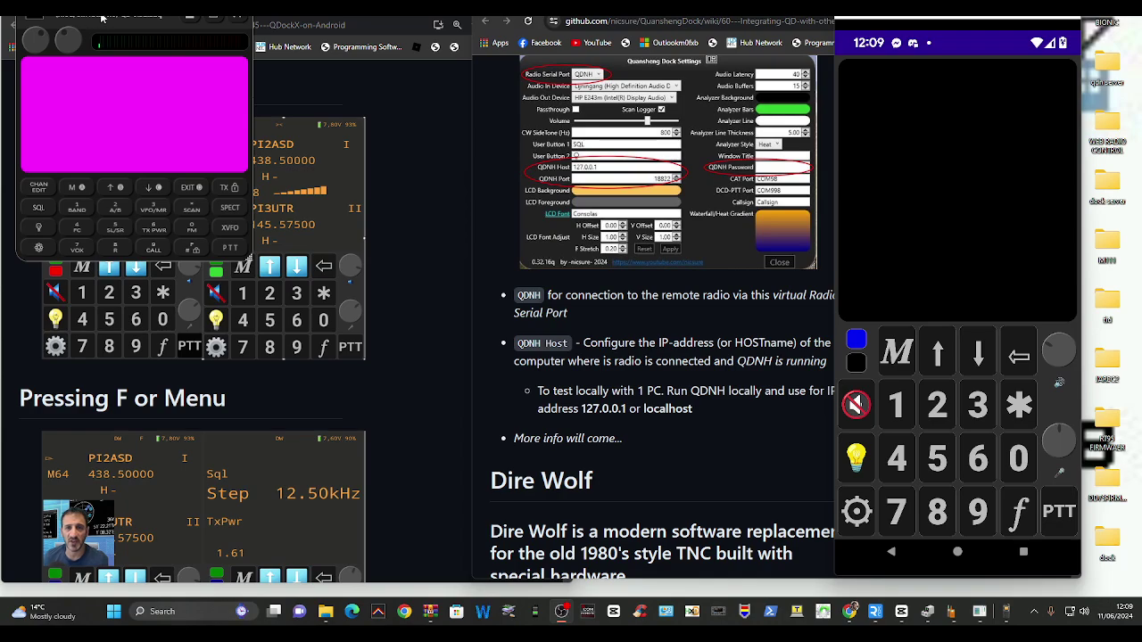
left_click_drag(102, 16, 149, 115)
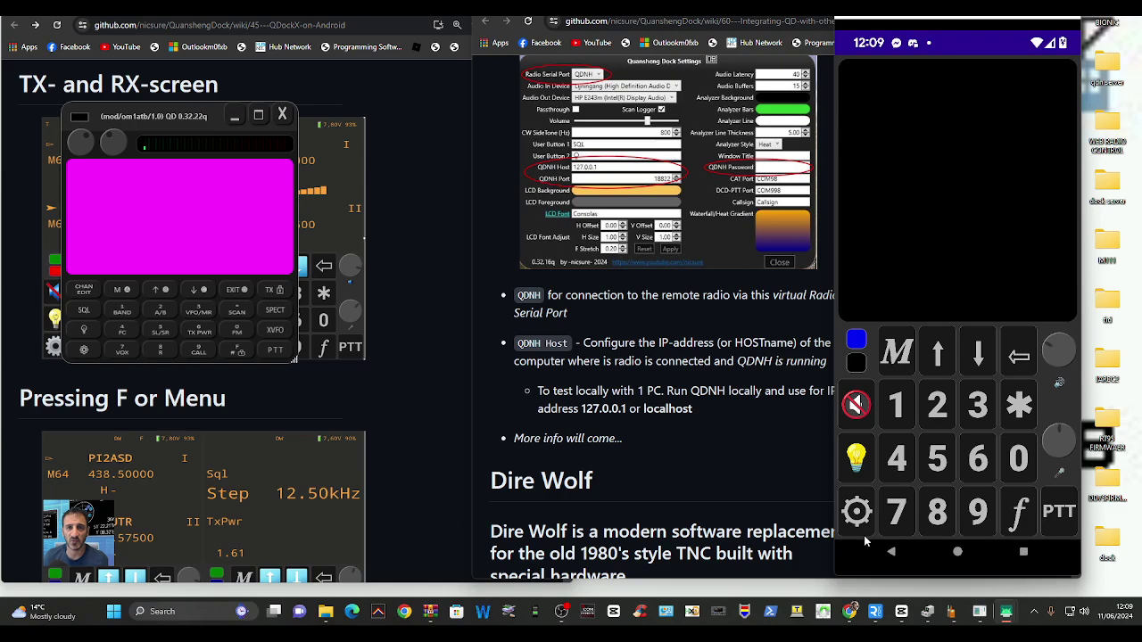
- Set the LCD foreground to yellow in the QDockX settings and accept the LCD background as black
left_click(857, 509)
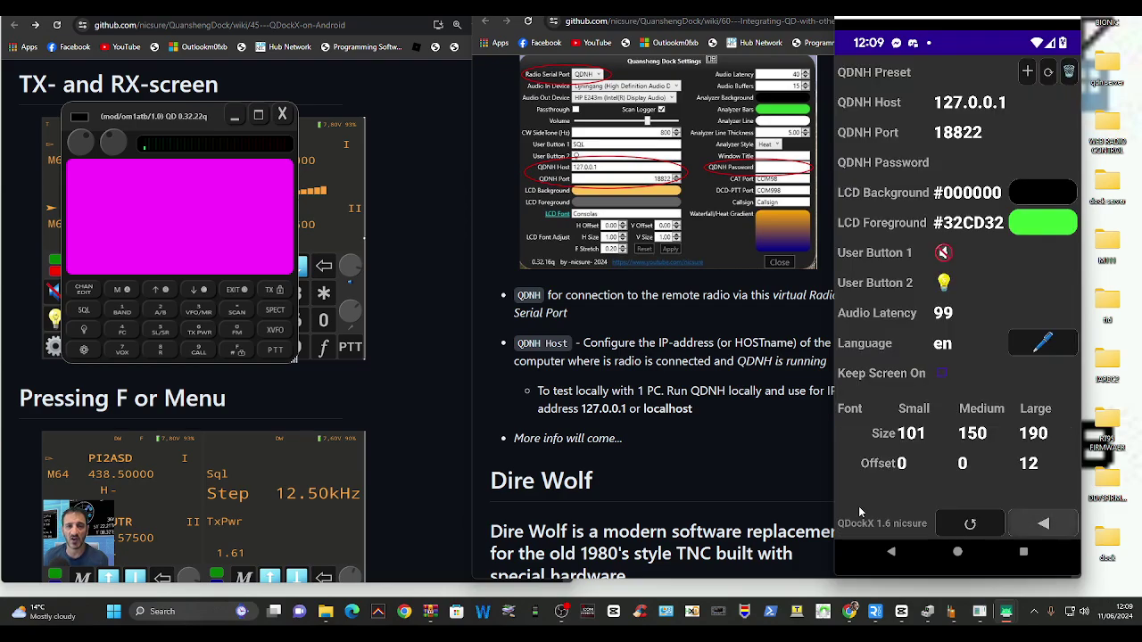
left_click(1061, 225)
left_click(1045, 208)
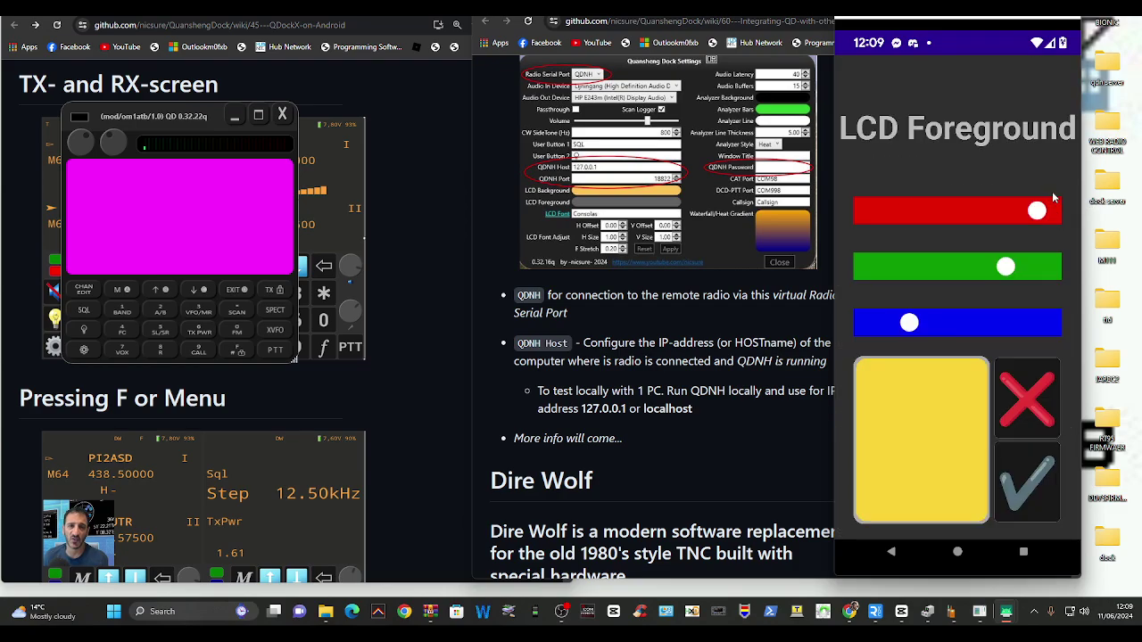
left_click(1030, 463)
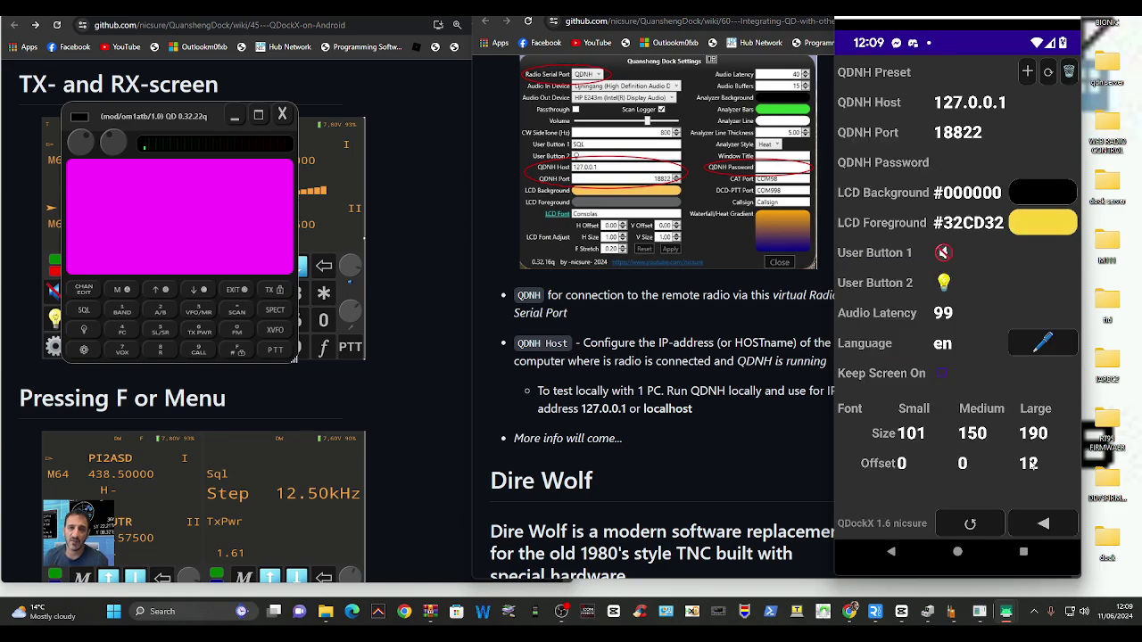
left_click(1022, 190)
left_click(1023, 487)
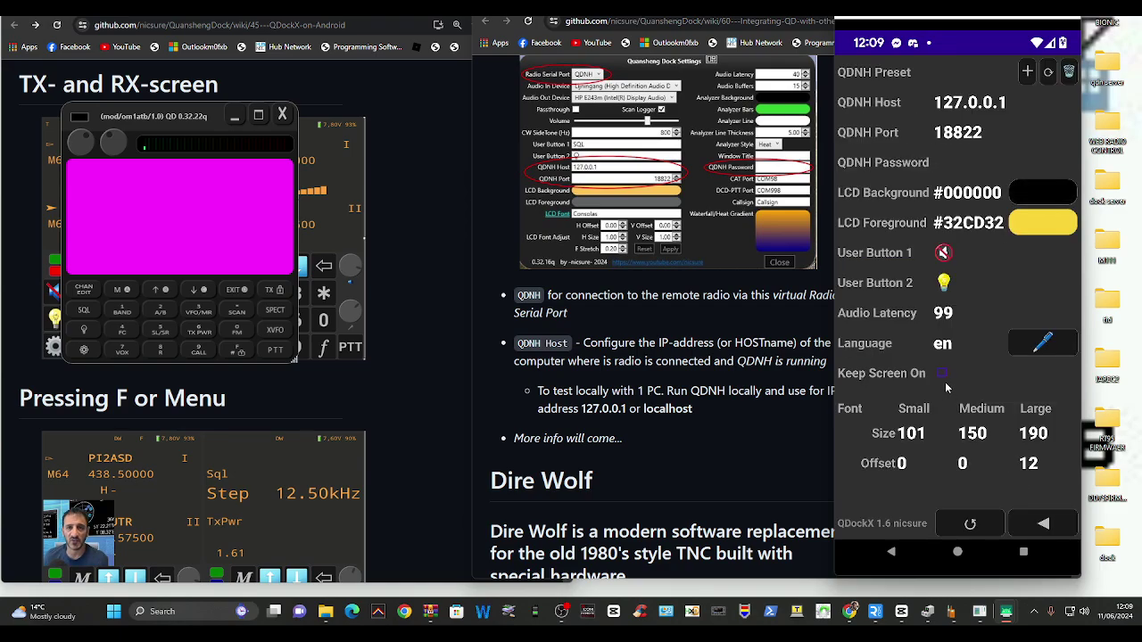
- Call up QDockX's restore-defaults prompt, decline it, and reposition the mirrored phone window so its title bar is reachable
left_click(982, 528)
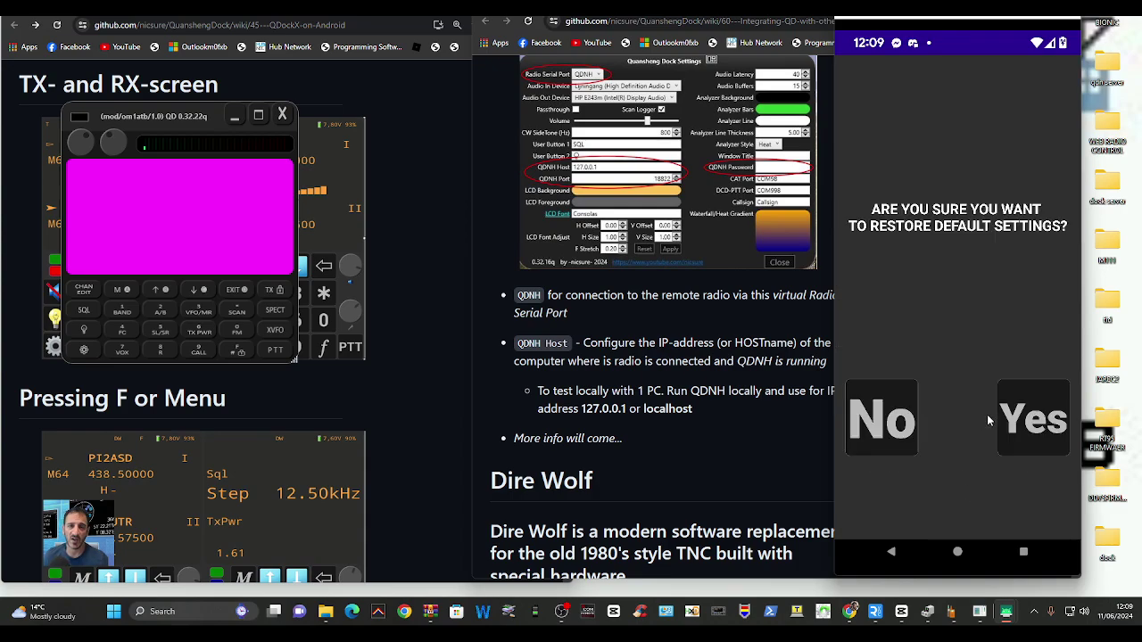
left_click(908, 436)
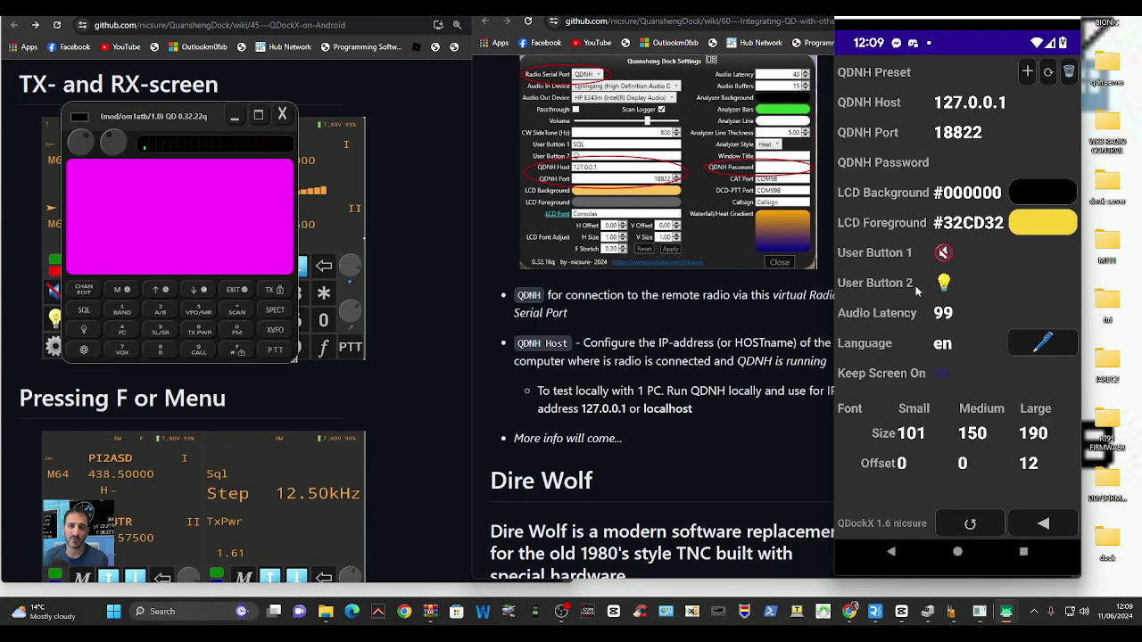
left_click_drag(943, 18, 963, 40)
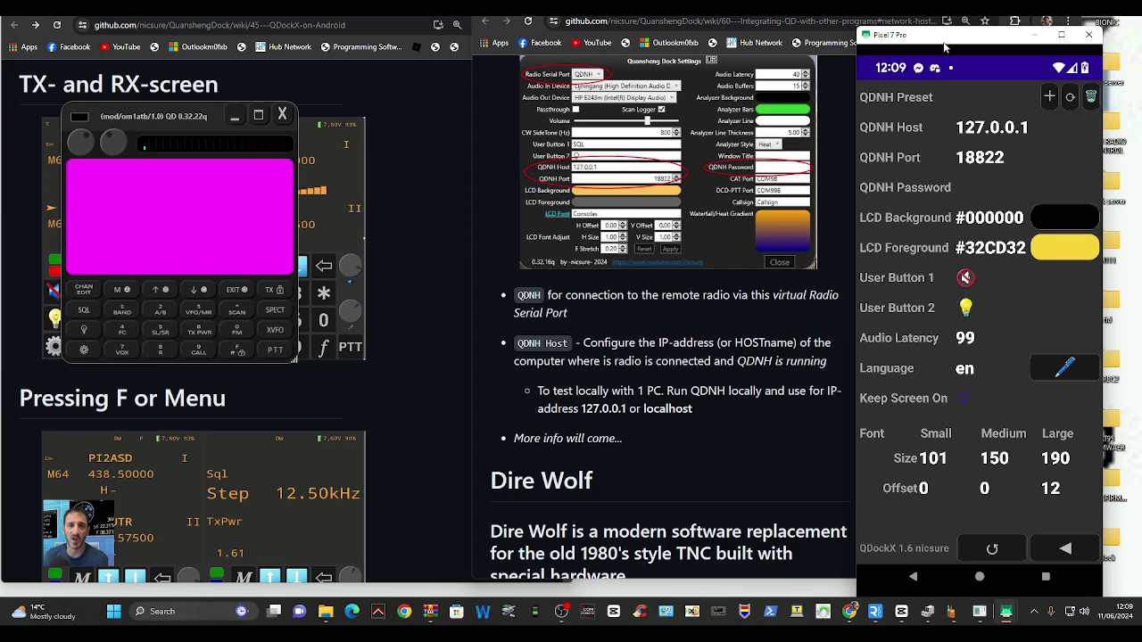
left_click_drag(951, 41, 938, 33)
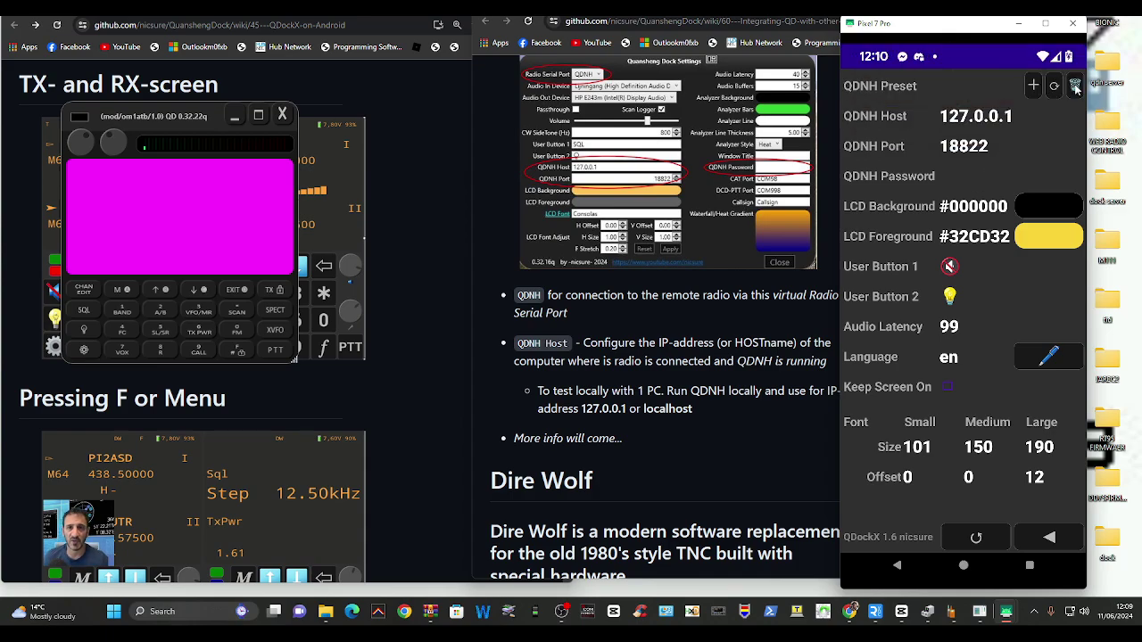
- Add a new QDNH connection preset named UV-K5 in QDockX on the mirrored phone
left_click(1035, 86)
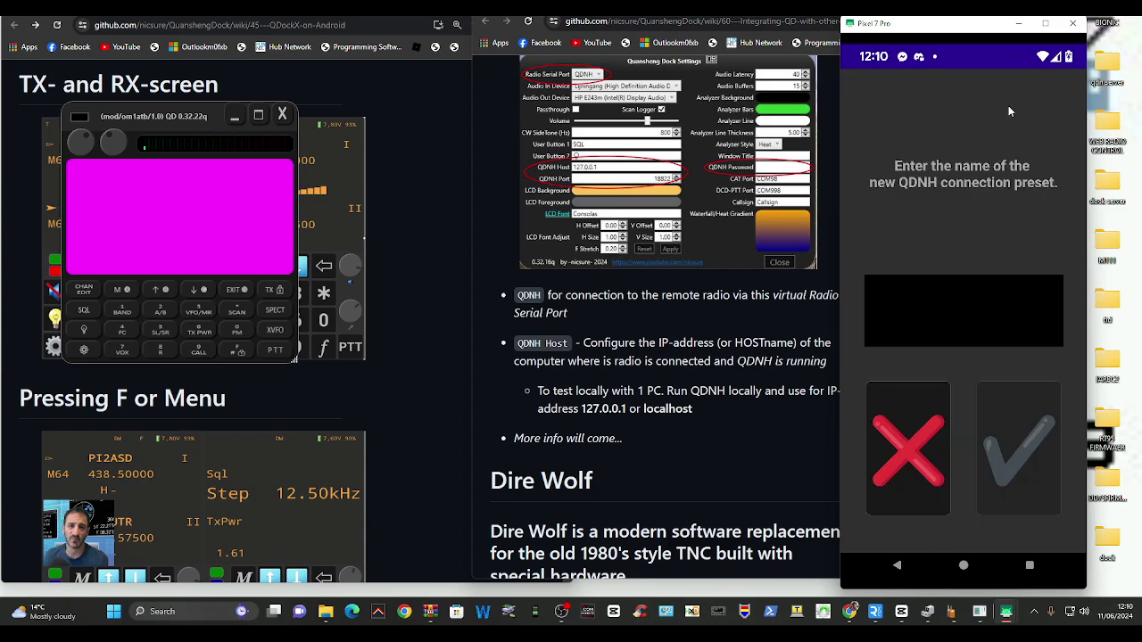
left_click(946, 297)
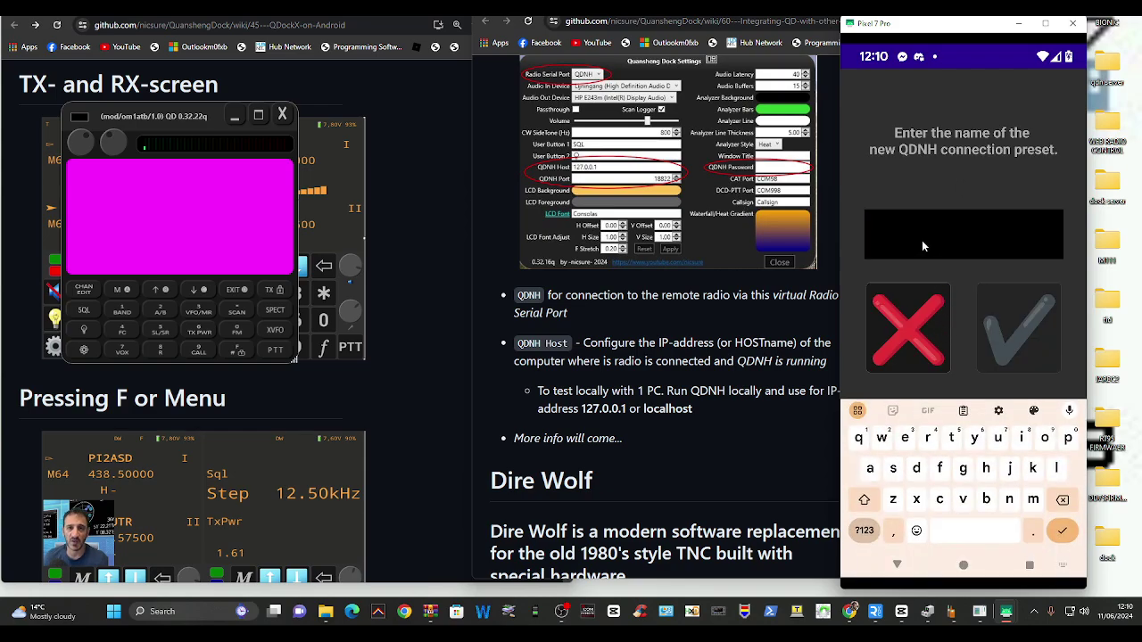
type("U")
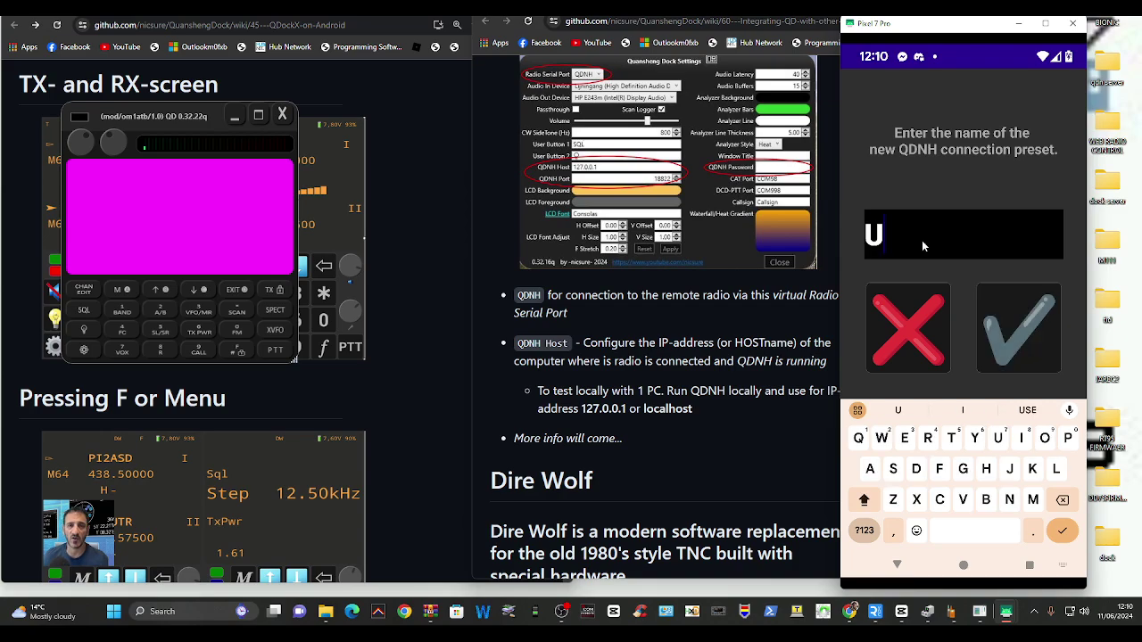
type("V-K5")
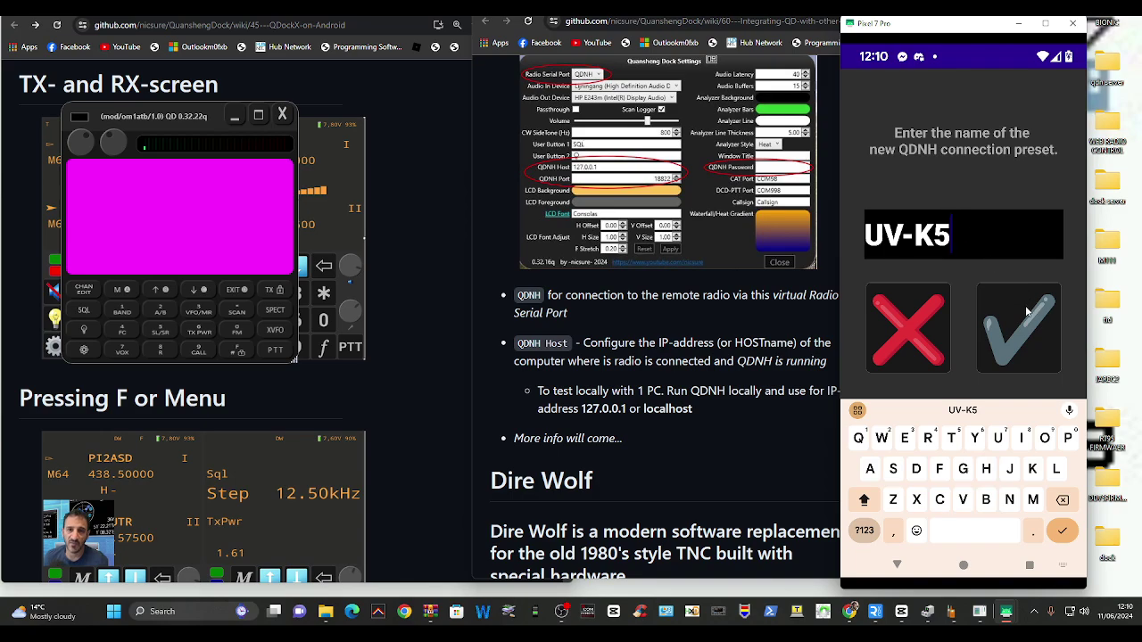
key("Return")
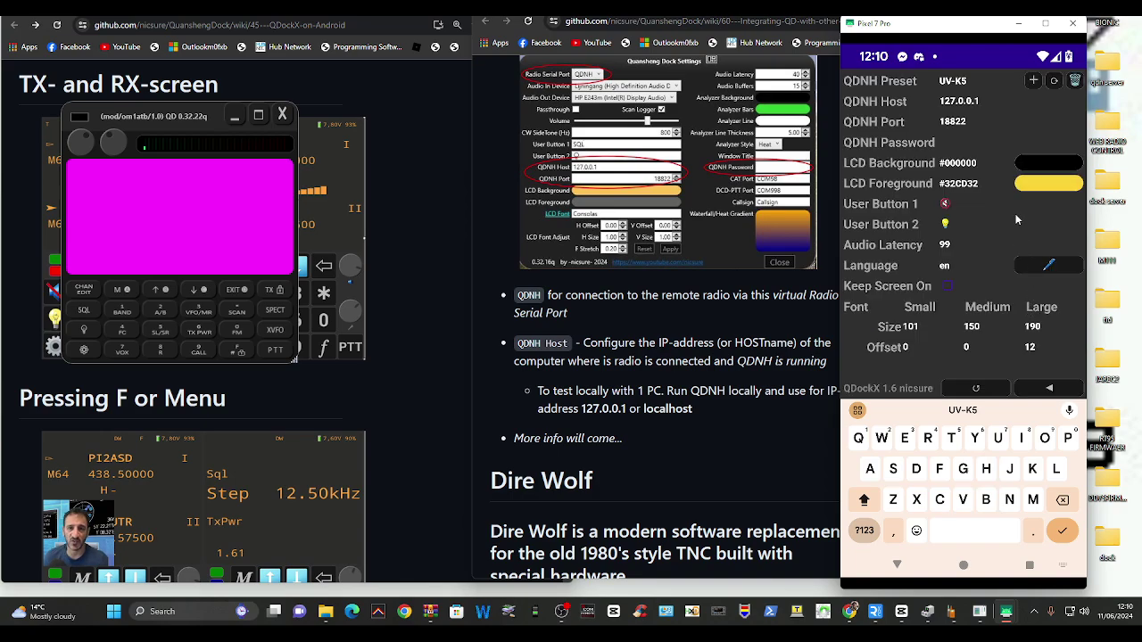
- Switch to Quansheng Dock, review its QDNH connection and CAT port settings without changes, and move the radio window clear of the wiki's TX-screen image
left_click(361, 144)
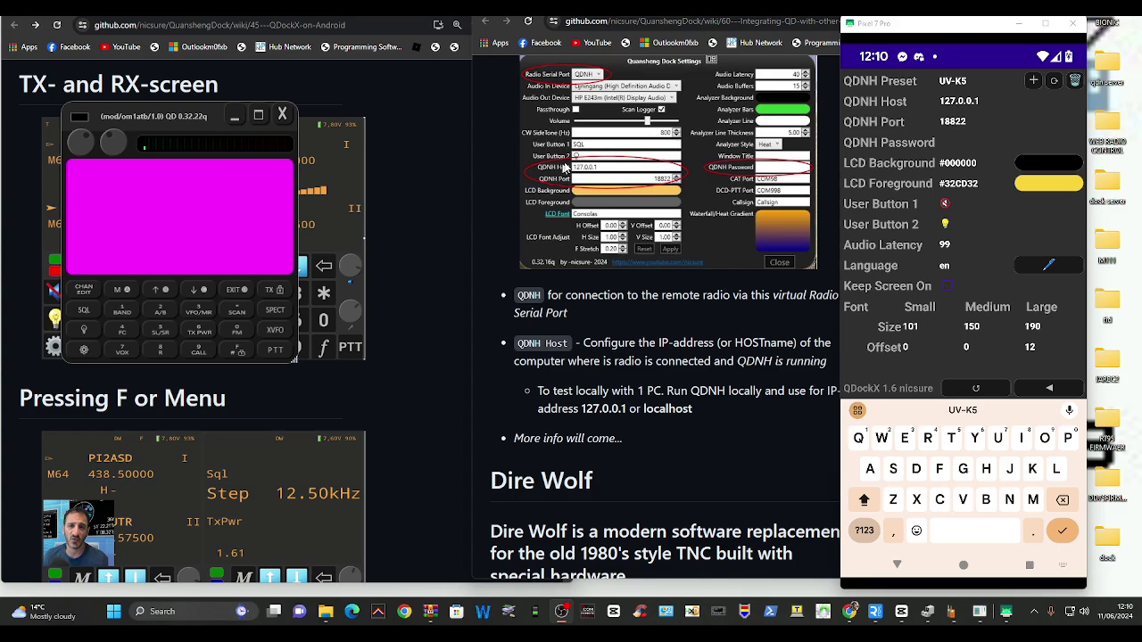
left_click(84, 349)
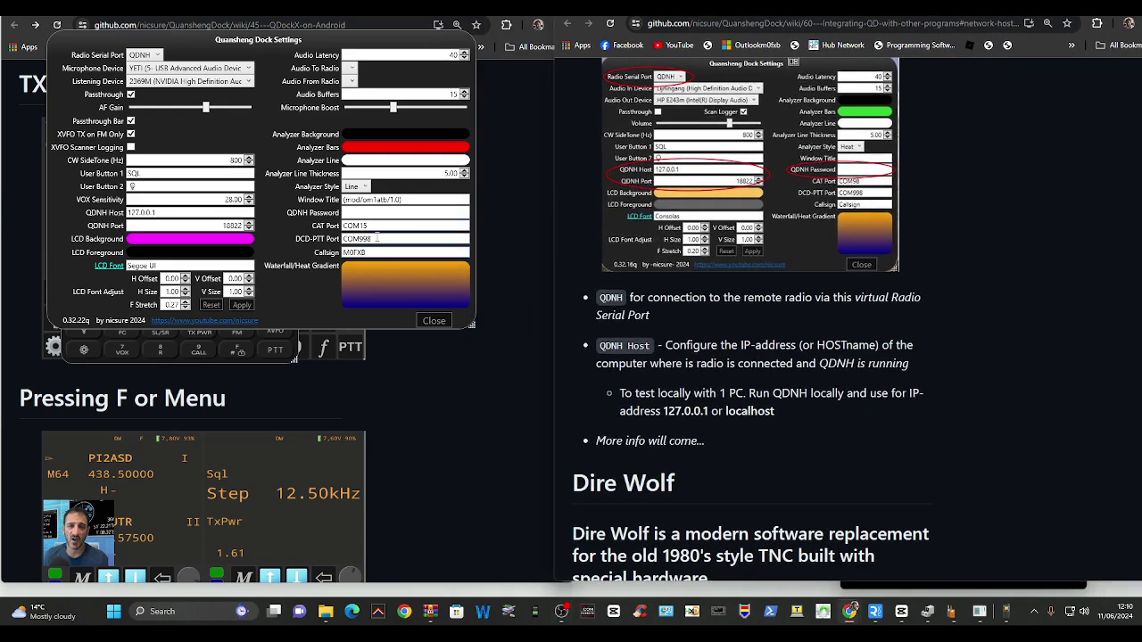
left_click(376, 225)
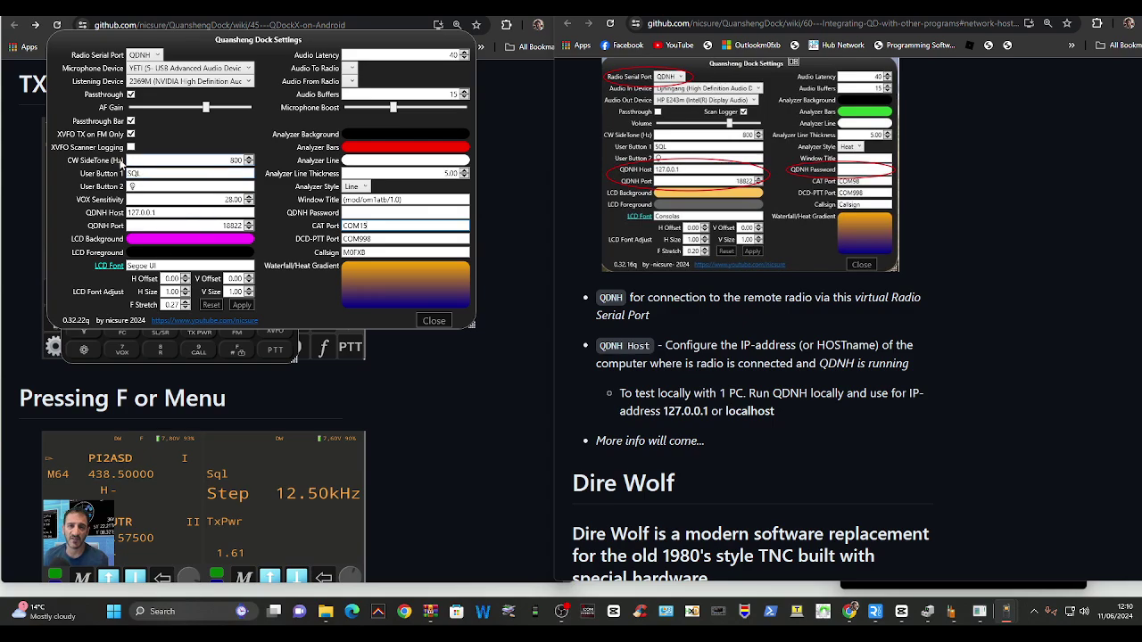
left_click(435, 321)
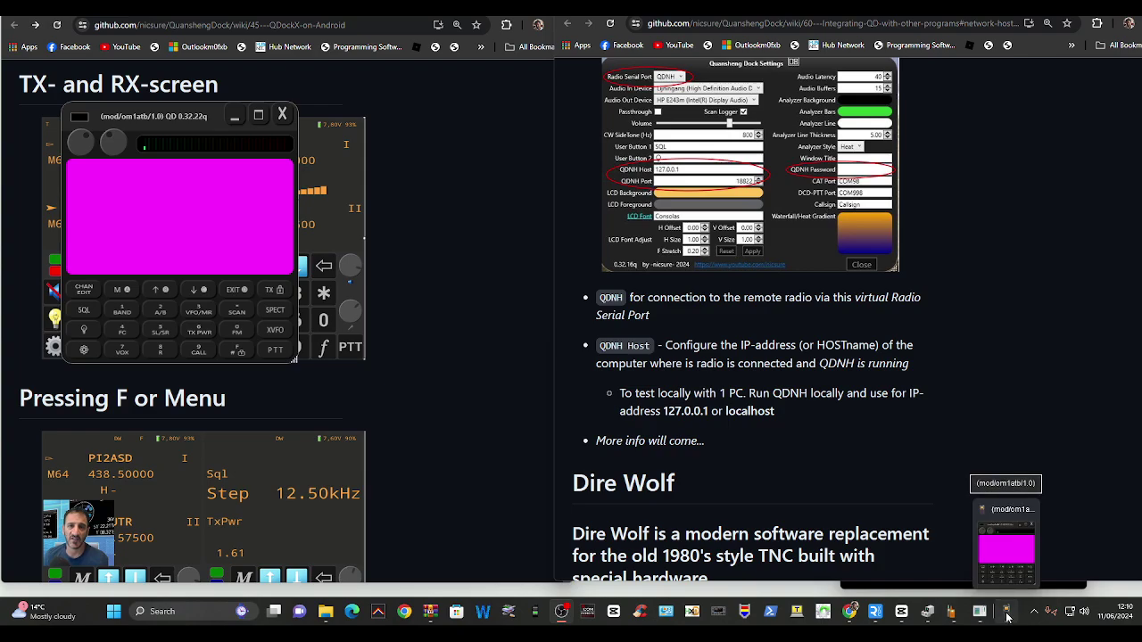
mouse_move(992, 614)
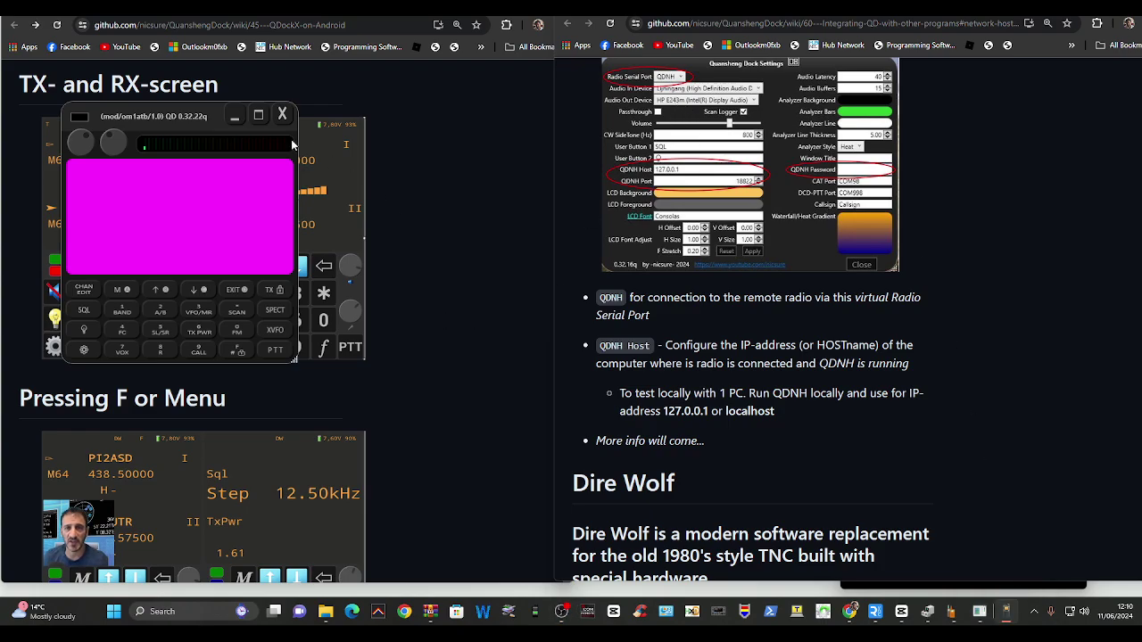
left_click_drag(202, 123, 456, 157)
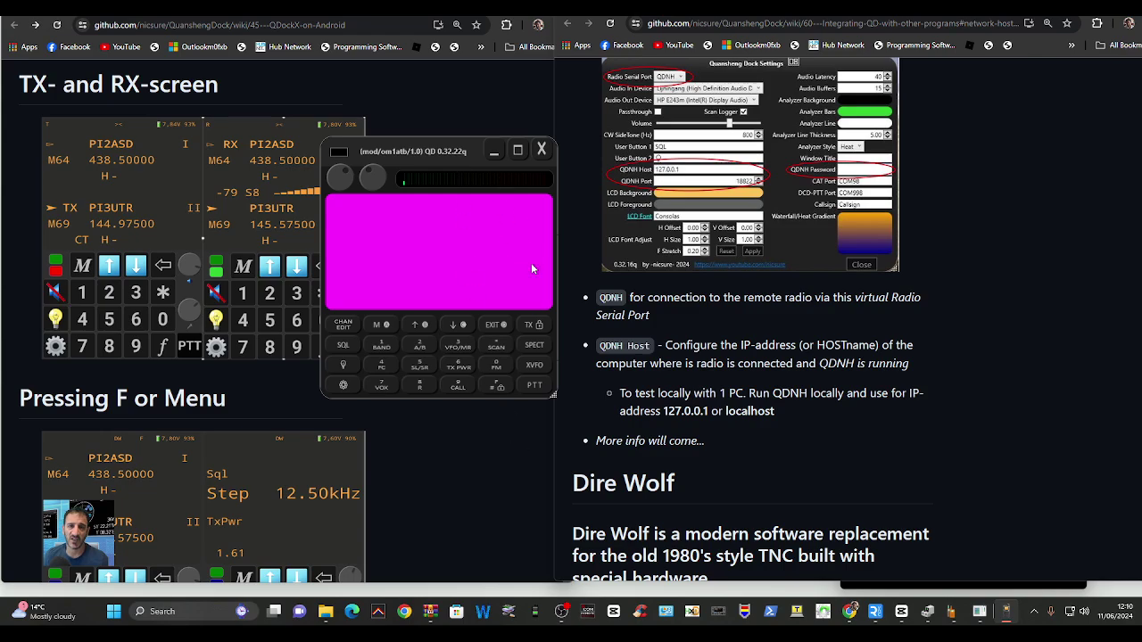